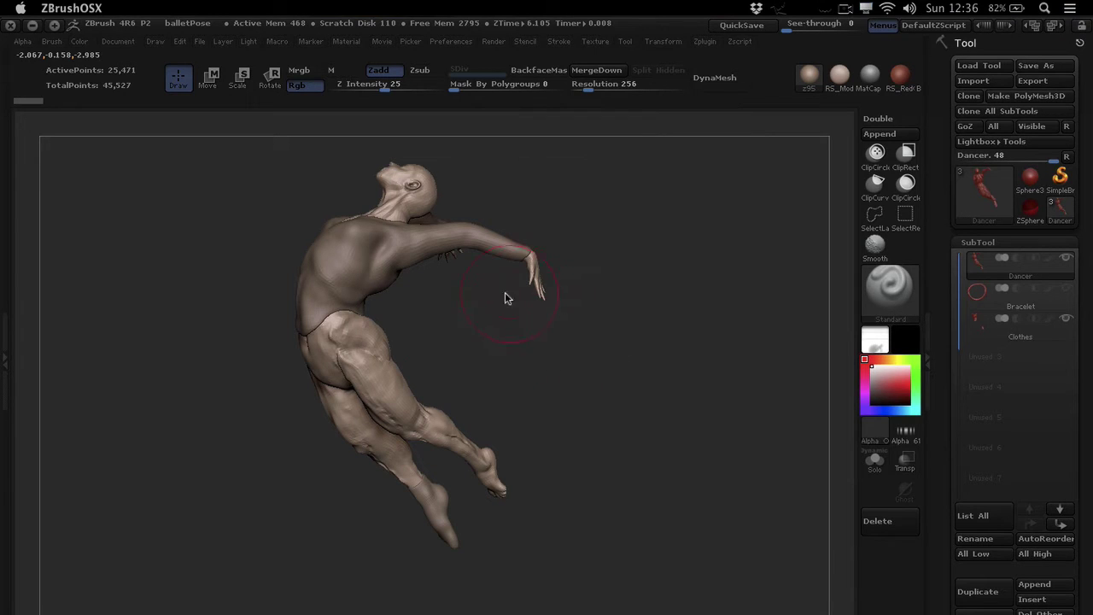
# With Transpose Rotate, mask the dancer down to the knee of the near leg and place the action line across the knee.
pyautogui.moveTo(505, 294)
pyautogui.mouseDown()
pyautogui.moveTo(605, 323)
pyautogui.moveTo(540, 330)
pyautogui.moveTo(598, 317)
pyautogui.moveTo(569, 325)
pyautogui.moveTo(583, 337)
pyautogui.moveTo(561, 344)
pyautogui.moveTo(532, 280)
pyautogui.moveTo(499, 293)
pyautogui.mouseUp()
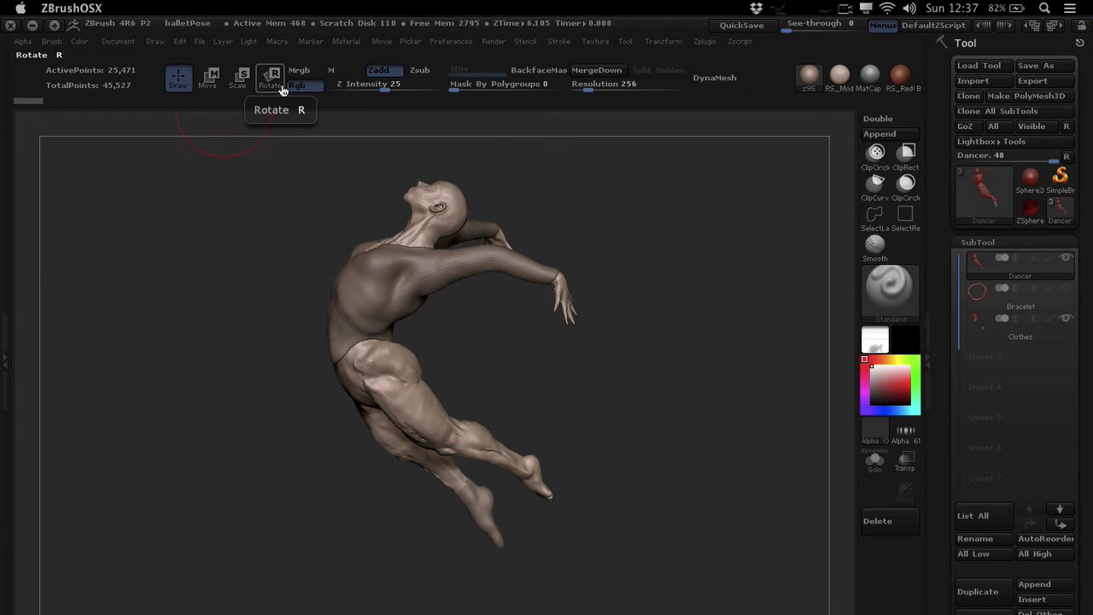
pyautogui.keyDown('alt'); pyautogui.moveTo(551, 291); pyautogui.dragTo(413, 385); pyautogui.keyUp('alt')
pyautogui.press('r')
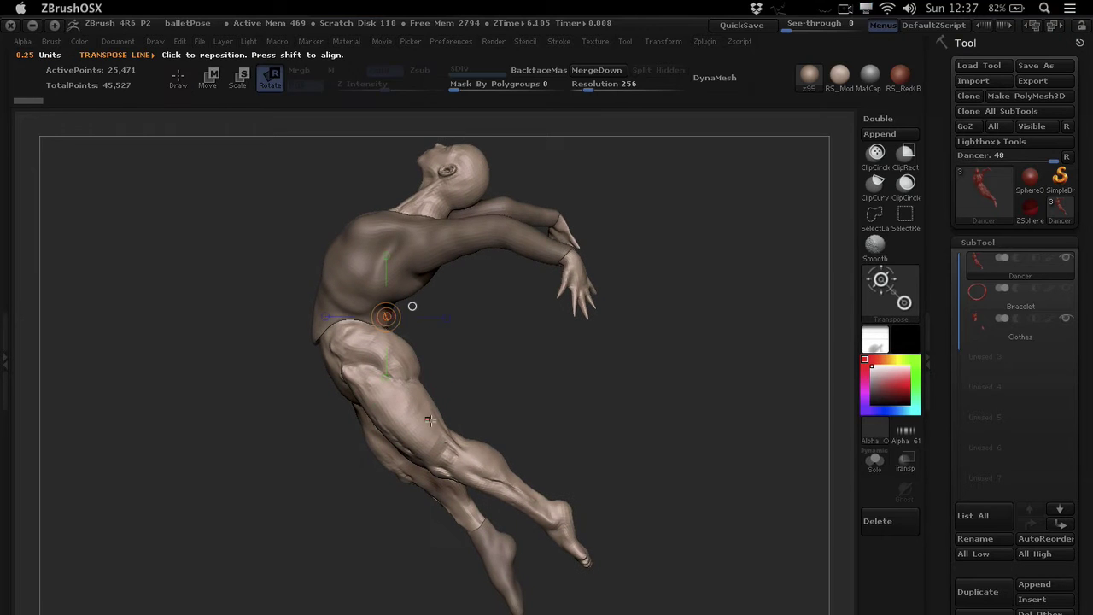
pyautogui.keyDown('alt'); pyautogui.moveTo(430, 420); pyautogui.dragTo(448, 381, button='right'); pyautogui.keyUp('alt')
pyautogui.click(371, 325)
pyautogui.keyDown('alt'); pyautogui.moveTo(448, 337); pyautogui.dragTo(469, 370, button='right'); pyautogui.keyUp('alt')
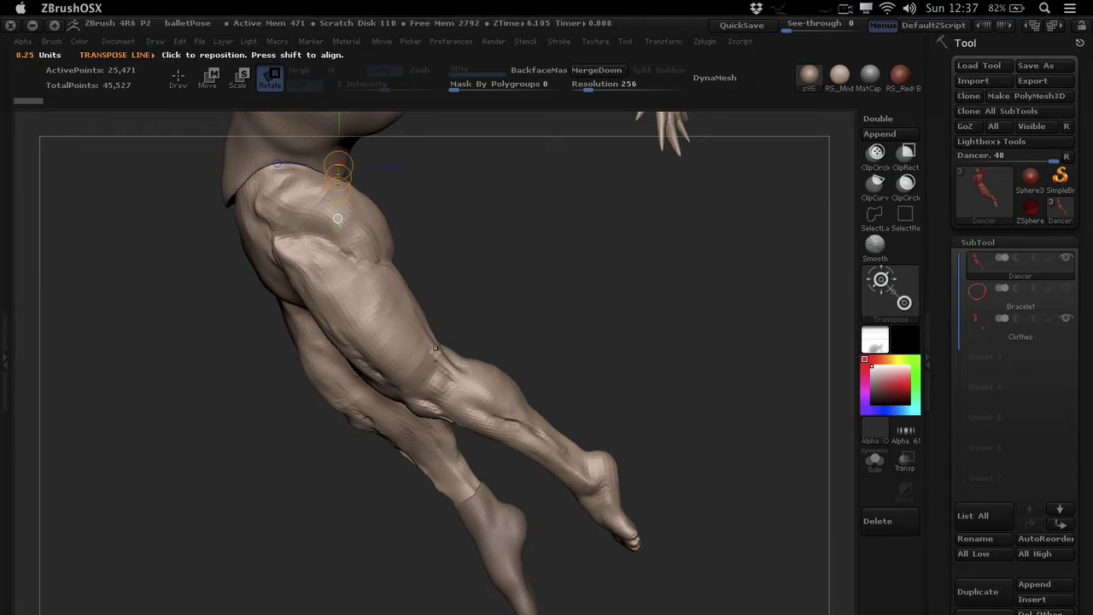
pyautogui.moveTo(435, 350); pyautogui.dragTo(437, 383)
pyautogui.moveTo(445, 376)
pyautogui.mouseDown(button='right')
pyautogui.moveTo(458, 382)
pyautogui.moveTo(437, 379)
pyautogui.mouseUp(button='right')
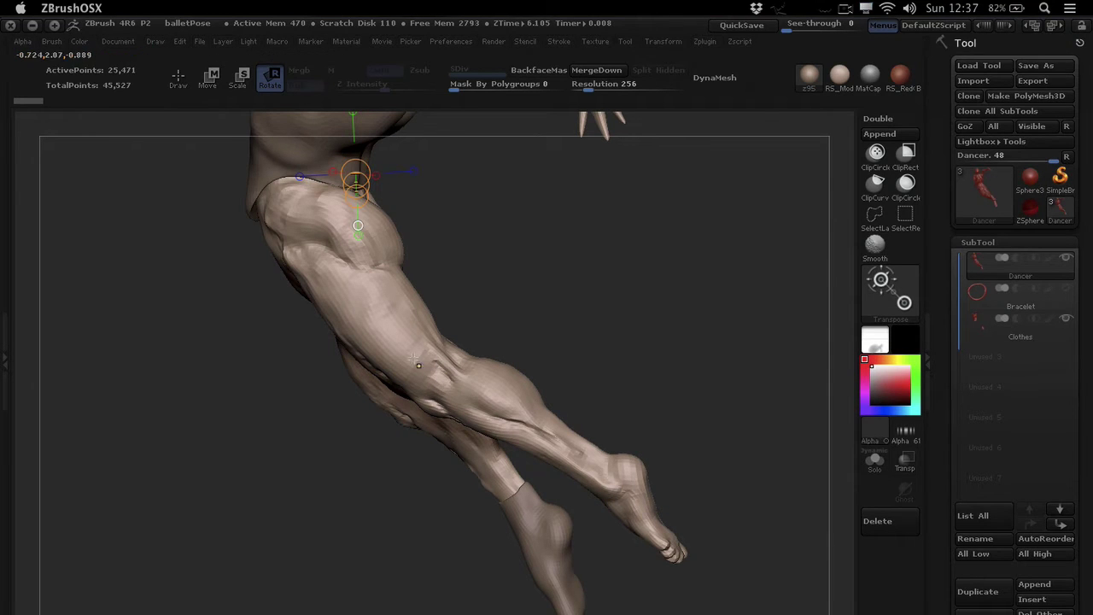
pyautogui.moveTo(409, 354)
pyautogui.keyDown('ctrl'); pyautogui.mouseDown()
pyautogui.moveTo(467, 393)
pyautogui.moveTo(529, 410)
pyautogui.moveTo(473, 394)
pyautogui.moveTo(494, 400)
pyautogui.mouseUp(); pyautogui.keyUp('ctrl')
pyautogui.moveTo(530, 332)
pyautogui.mouseDown()
pyautogui.moveTo(467, 389)
pyautogui.moveTo(546, 336)
pyautogui.moveTo(526, 329)
pyautogui.moveTo(525, 302)
pyautogui.moveTo(537, 332)
pyautogui.moveTo(547, 327)
pyautogui.moveTo(527, 315)
pyautogui.moveTo(534, 326)
pyautogui.mouseUp()
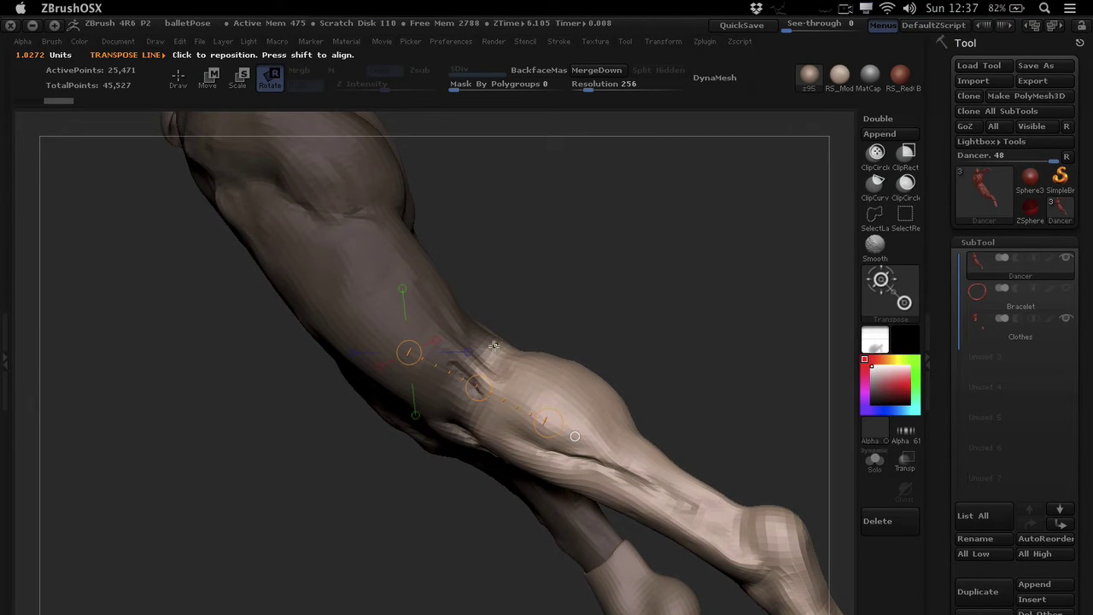
# Blur and sharpen the mask edge around the dancer's knee.
pyautogui.keyDown('ctrl'); pyautogui.click(495, 346); pyautogui.keyUp('ctrl')
pyautogui.keyDown('ctrl'); pyautogui.click(496, 345); pyautogui.keyUp('ctrl')
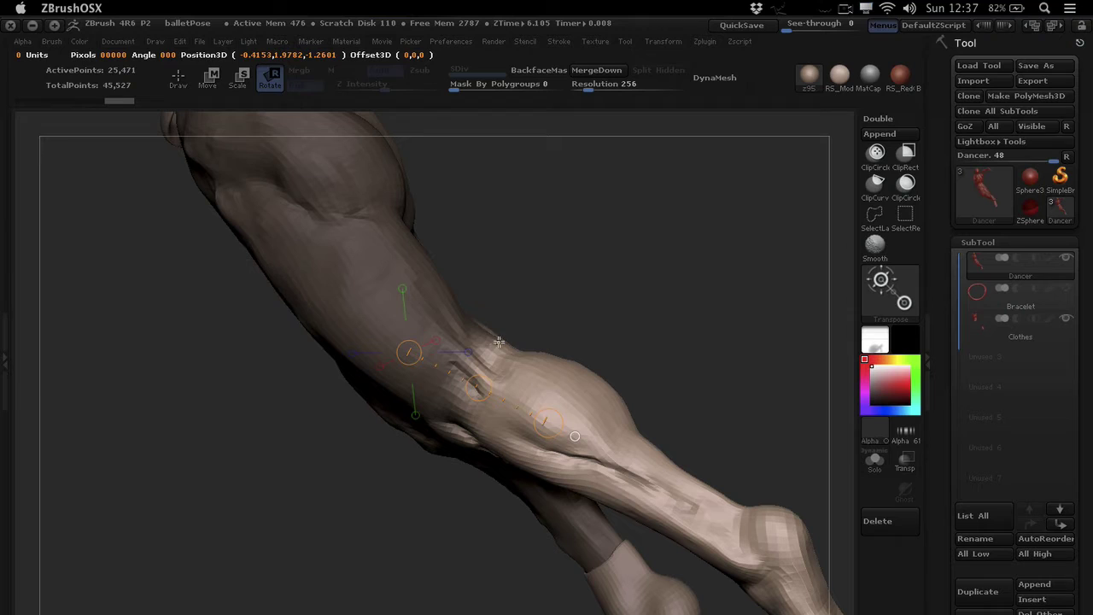
pyautogui.keyDown('ctrl'); pyautogui.keyDown('alt'); pyautogui.click(496, 342); pyautogui.keyUp('alt'); pyautogui.keyUp('ctrl')
pyautogui.keyDown('ctrl'); pyautogui.keyDown('alt'); pyautogui.click(496, 342); pyautogui.keyUp('alt'); pyautogui.keyUp('ctrl')
pyautogui.keyDown('ctrl'); pyautogui.keyDown('alt'); pyautogui.click(499, 342); pyautogui.keyUp('alt'); pyautogui.keyUp('ctrl')
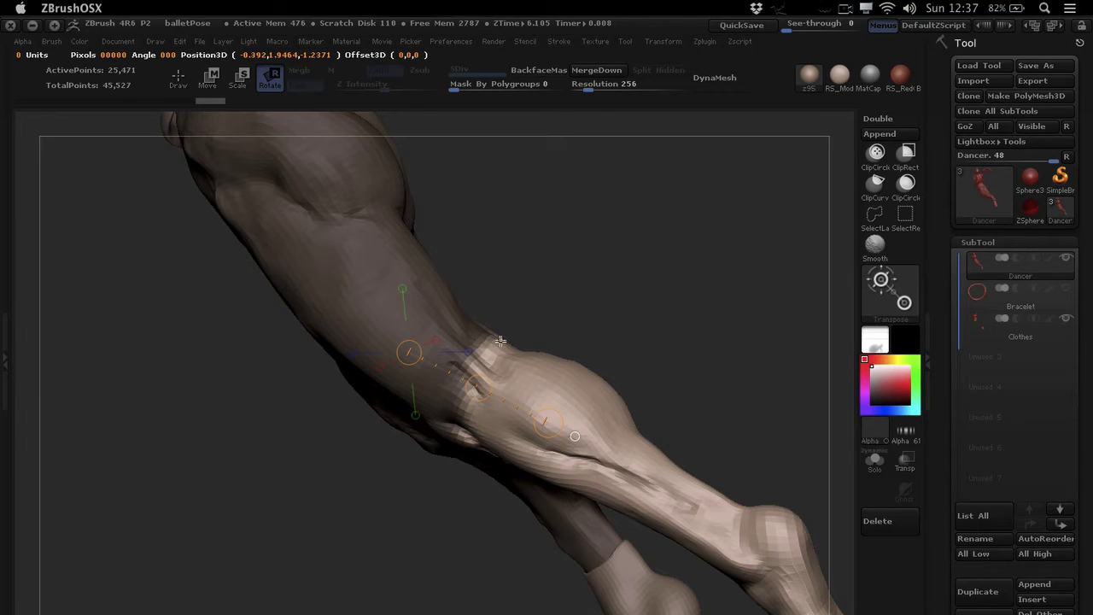
pyautogui.keyDown('ctrl'); pyautogui.click(487, 342); pyautogui.keyUp('ctrl')
pyautogui.keyDown('ctrl'); pyautogui.click(487, 341); pyautogui.keyUp('ctrl')
# Rotate the unmasked lower leg upward about the knee, clear the mask and return to Draw mode.
pyautogui.keyDown('alt'); pyautogui.moveTo(664, 414); pyautogui.dragTo(667, 373); pyautogui.keyUp('alt')
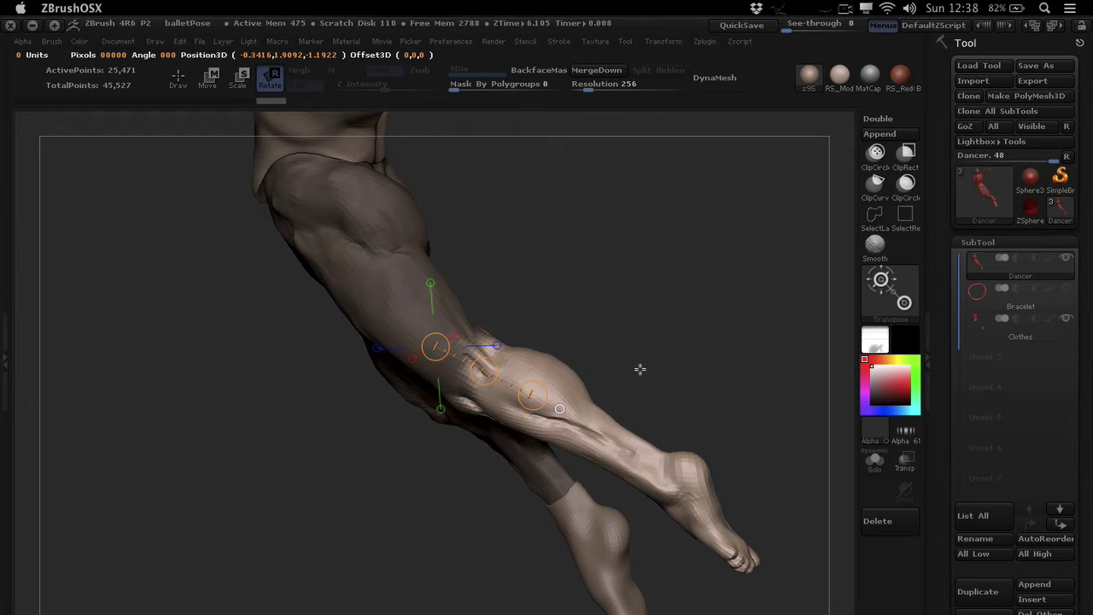
pyautogui.moveTo(637, 369); pyautogui.dragTo(600, 339)
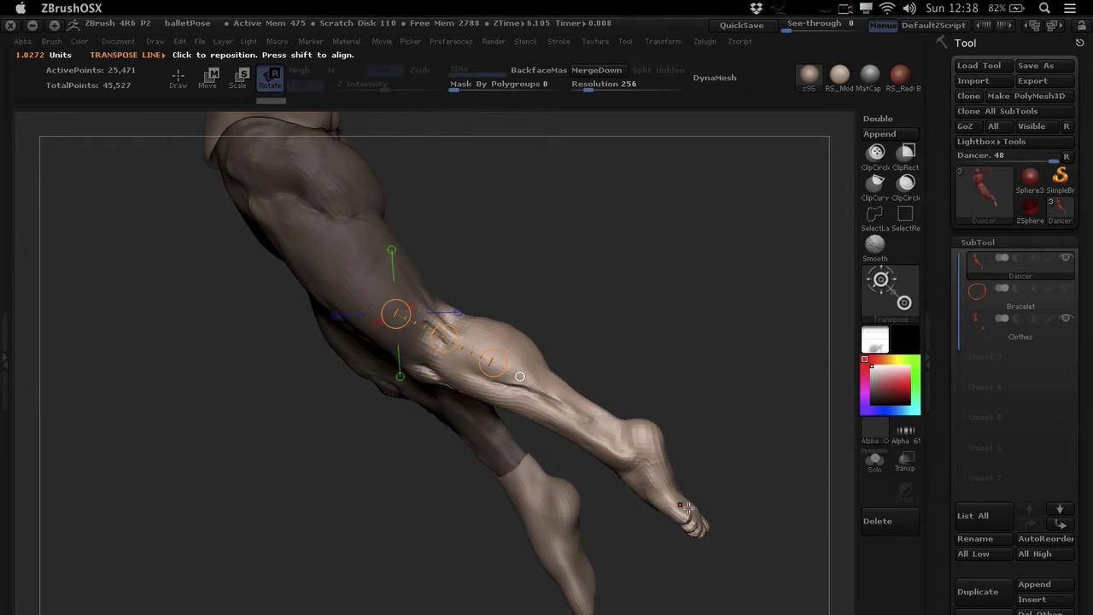
pyautogui.moveTo(698, 524)
pyautogui.mouseDown()
pyautogui.moveTo(419, 323)
pyautogui.moveTo(427, 335)
pyautogui.moveTo(487, 344)
pyautogui.moveTo(556, 310)
pyautogui.moveTo(541, 308)
pyautogui.moveTo(709, 518)
pyautogui.moveTo(750, 242)
pyautogui.mouseUp()
pyautogui.press('q')
pyautogui.moveTo(651, 347)
pyautogui.keyDown('ctrl'); pyautogui.mouseDown()
pyautogui.moveTo(634, 369)
pyautogui.moveTo(552, 333)
pyautogui.moveTo(576, 330)
pyautogui.moveTo(544, 332)
pyautogui.moveTo(555, 317)
pyautogui.moveTo(536, 306)
pyautogui.moveTo(549, 310)
pyautogui.moveTo(461, 316)
pyautogui.moveTo(446, 369)
pyautogui.moveTo(535, 281)
pyautogui.moveTo(479, 286)
pyautogui.mouseUp(); pyautogui.keyUp('ctrl')
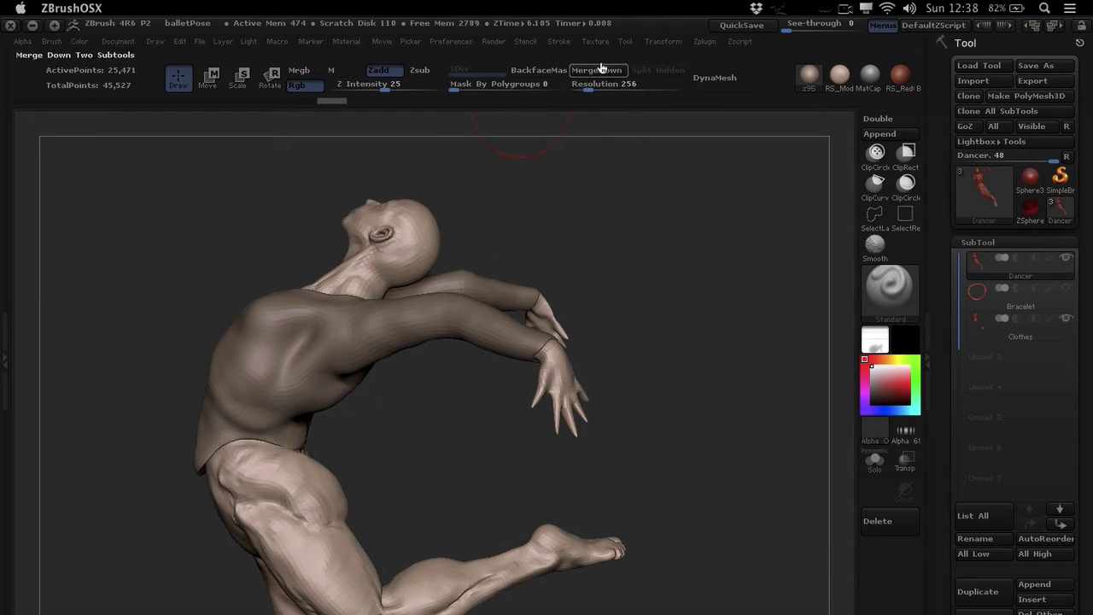
# Dock the Stroke palette in the tray and expand its Inventory options.
pyautogui.click(561, 42)
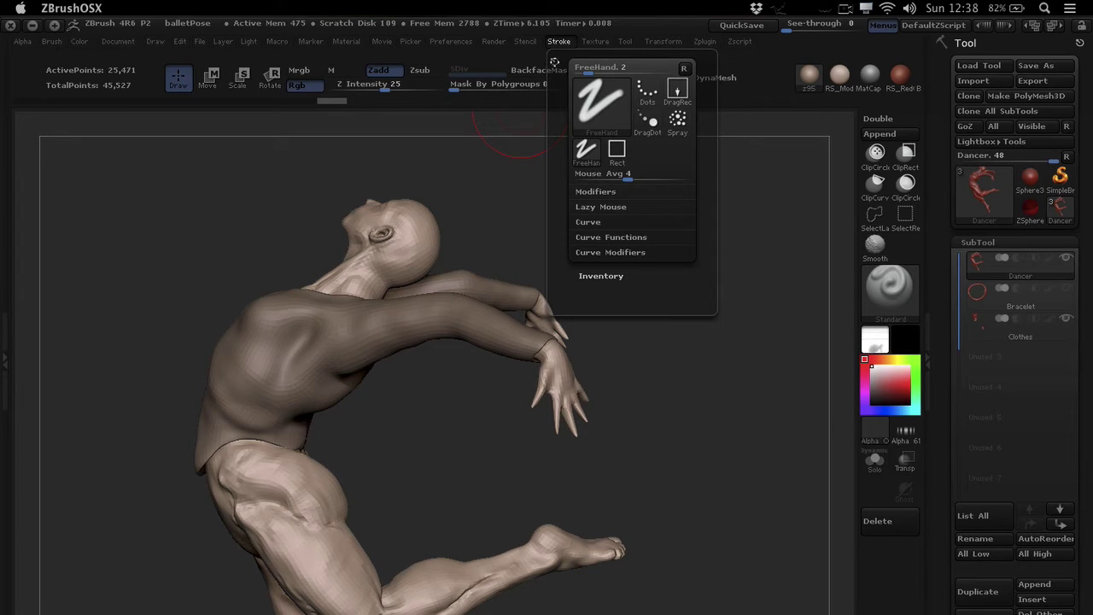
pyautogui.click(554, 62)
pyautogui.scroll(-1, 1011, 272)
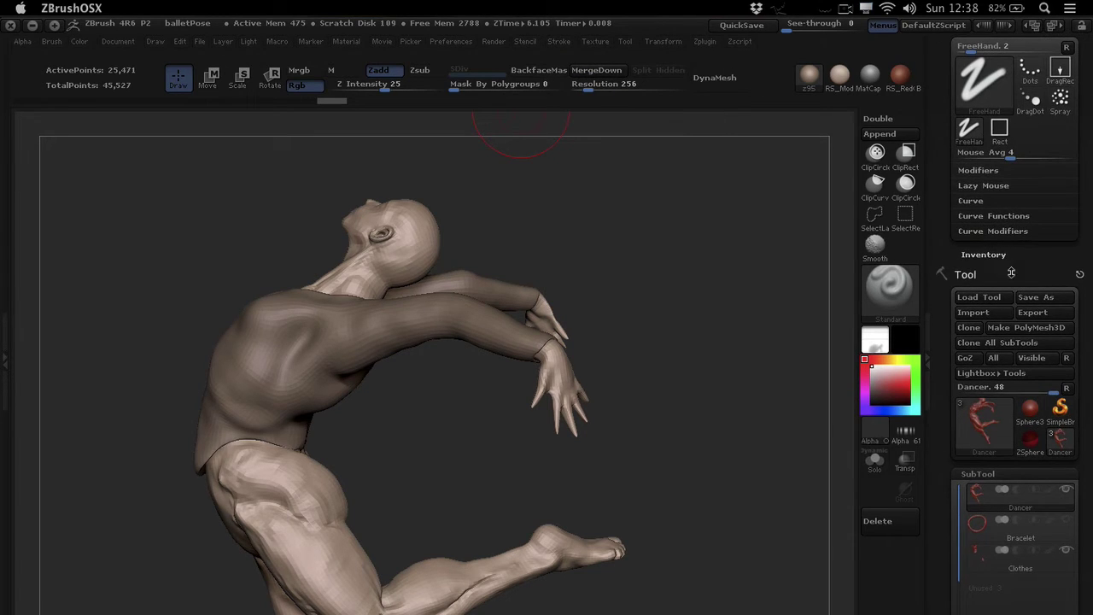
pyautogui.click(983, 254)
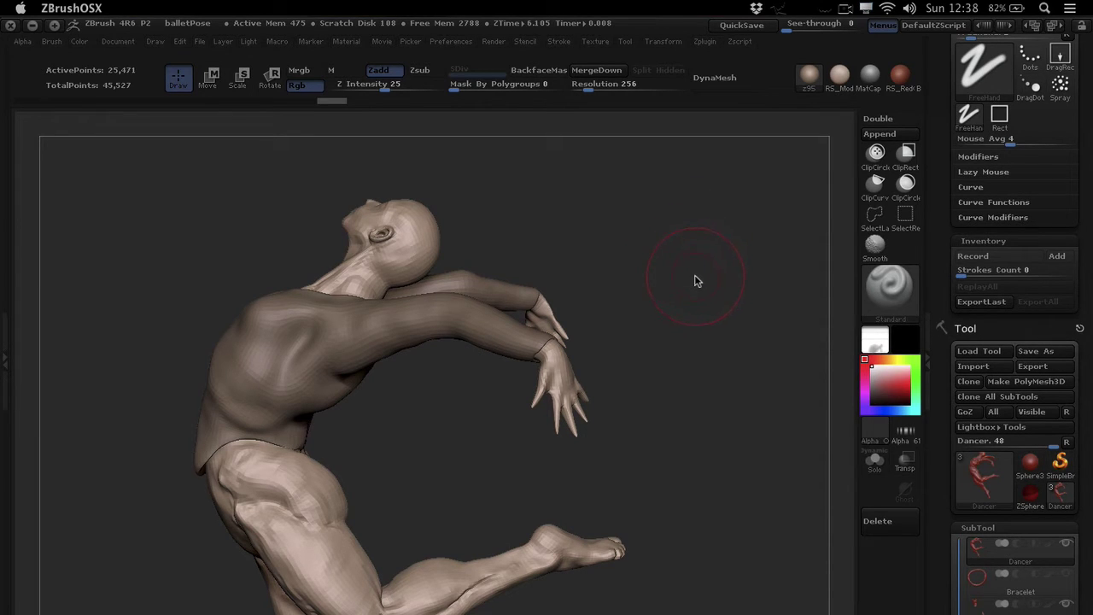
pyautogui.moveTo(616, 323); pyautogui.dragTo(669, 334)
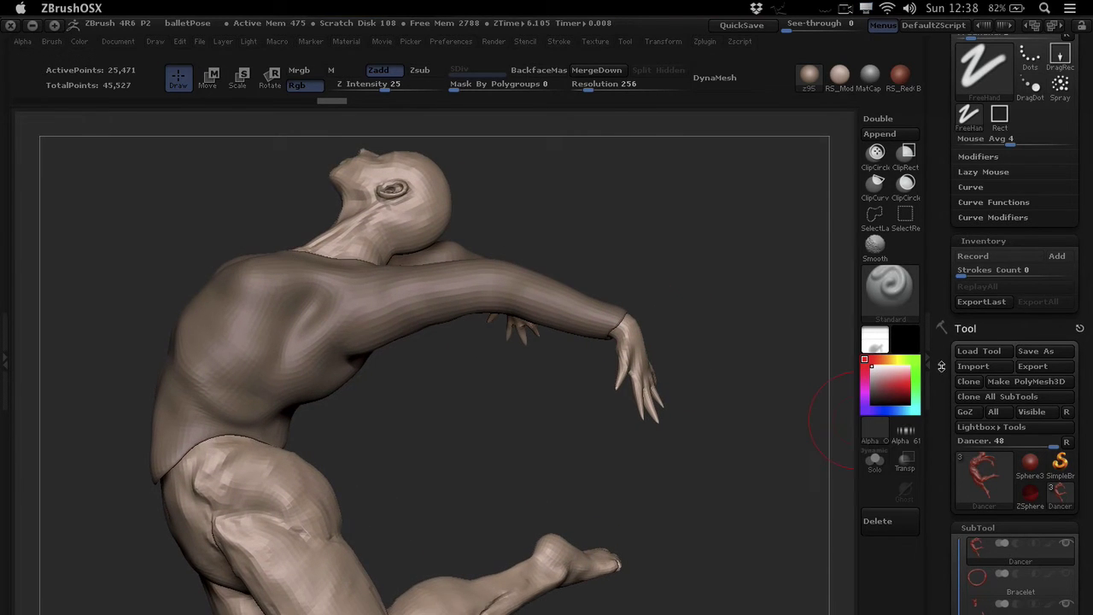
# Hide the Clothes subtool and show the Bracelet subtool.
pyautogui.scroll(-5, 941, 402)
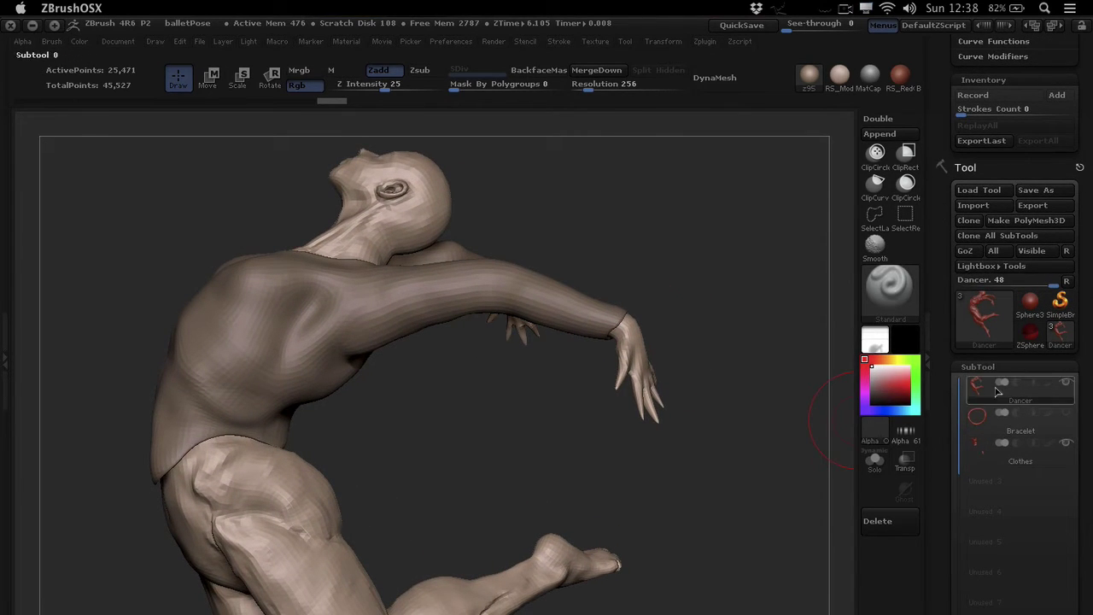
pyautogui.click(1067, 445)
pyautogui.click(1066, 413)
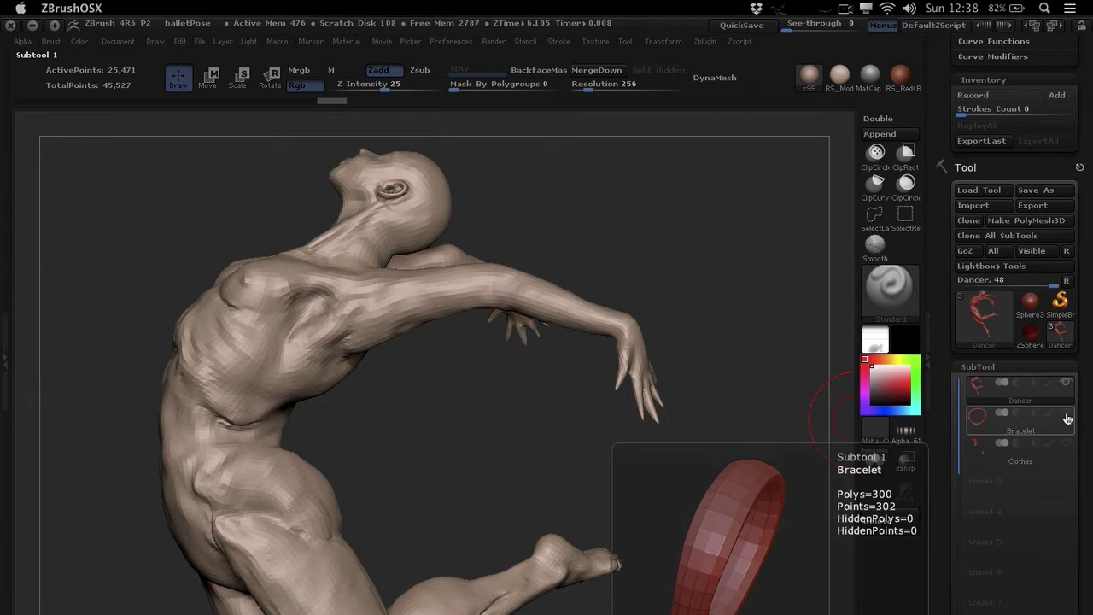
# With Transpose Rotate, mask the dancer up to the elbow of the braceleted arm and place the action line from elbow to wrist.
pyautogui.moveTo(586, 319); pyautogui.dragTo(609, 311, button='right')
pyautogui.moveTo(530, 304); pyautogui.dragTo(542, 299, button='right')
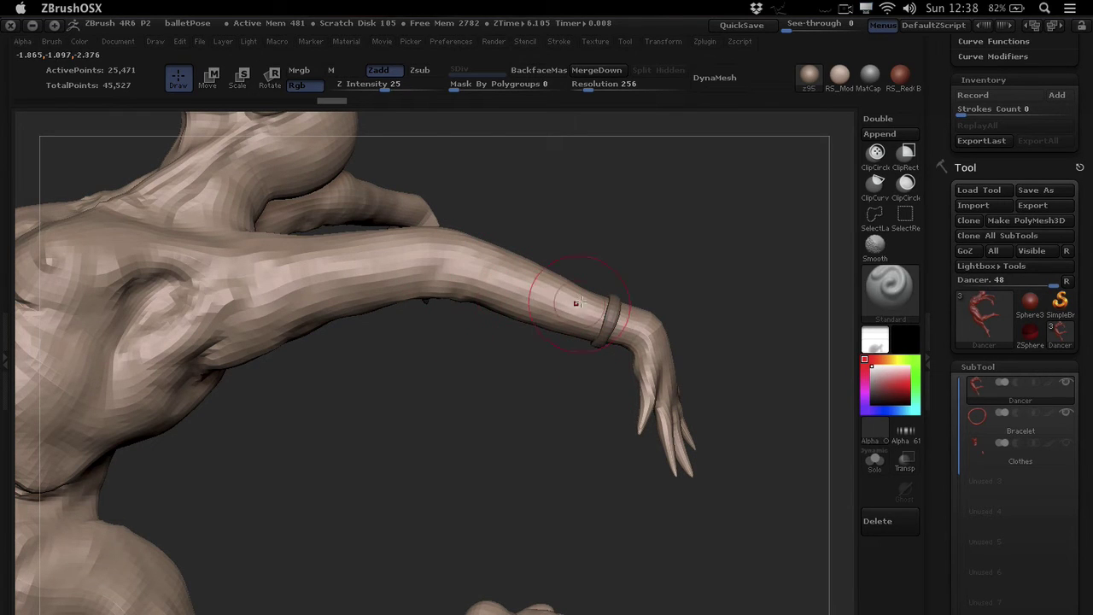
pyautogui.moveTo(483, 314)
pyautogui.mouseDown(button='right')
pyautogui.moveTo(517, 278)
pyautogui.moveTo(493, 298)
pyautogui.moveTo(526, 324)
pyautogui.mouseUp(button='right')
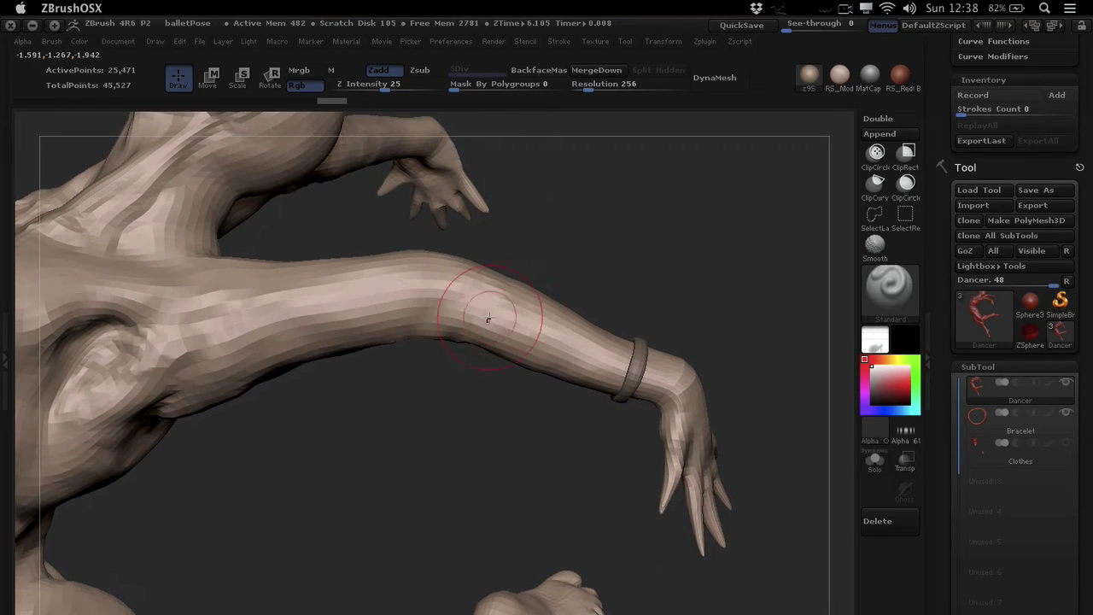
pyautogui.press('r')
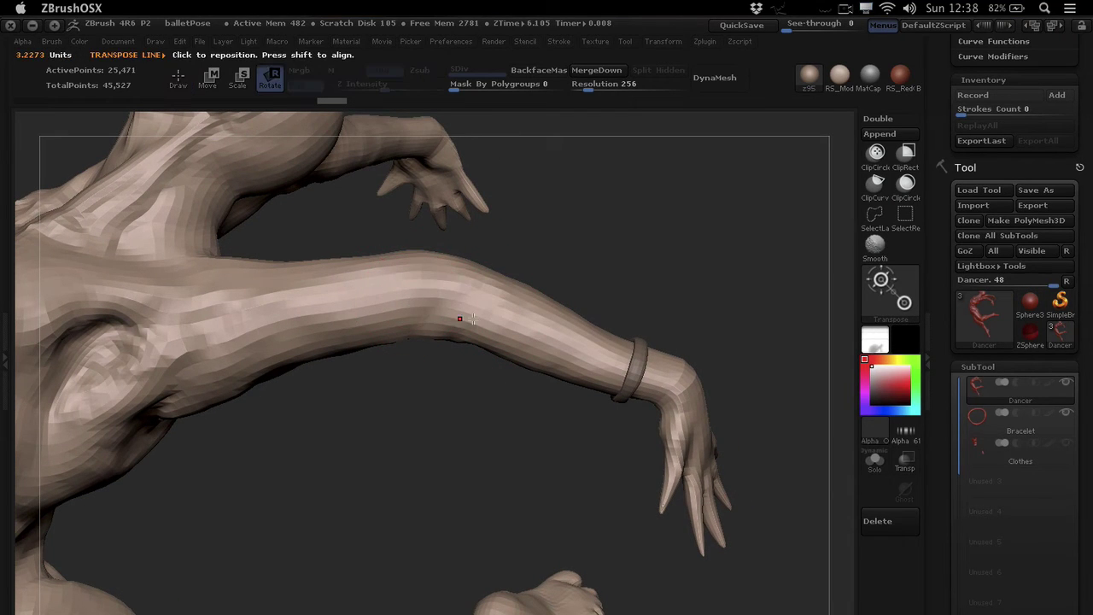
pyautogui.keyDown('ctrl'); pyautogui.moveTo(354, 297); pyautogui.dragTo(505, 305); pyautogui.keyUp('ctrl')
pyautogui.moveTo(431, 282); pyautogui.dragTo(683, 377)
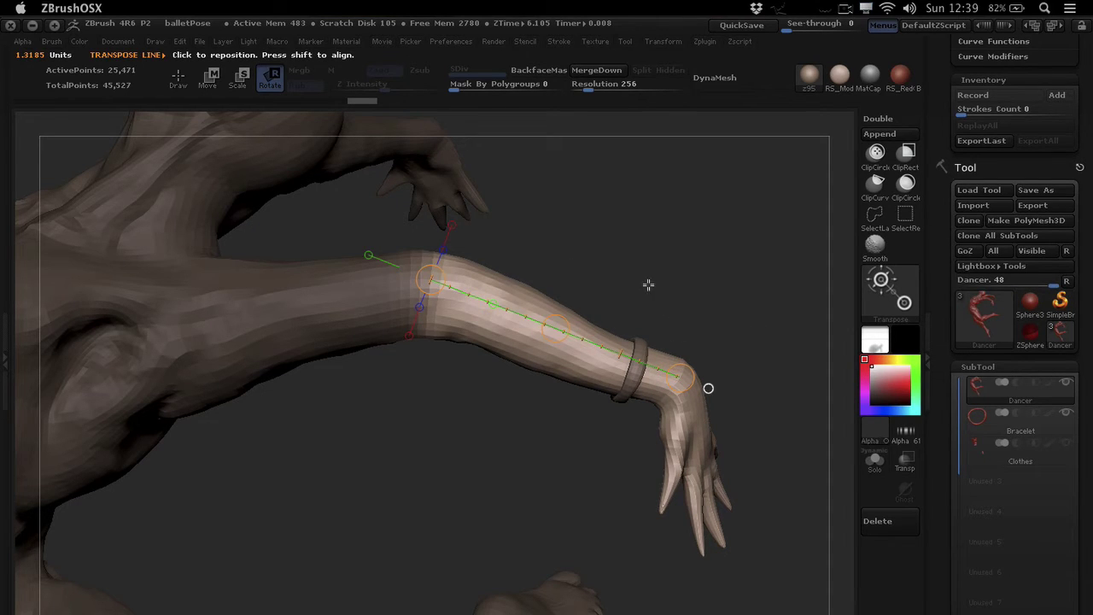
pyautogui.moveTo(649, 286); pyautogui.dragTo(660, 273)
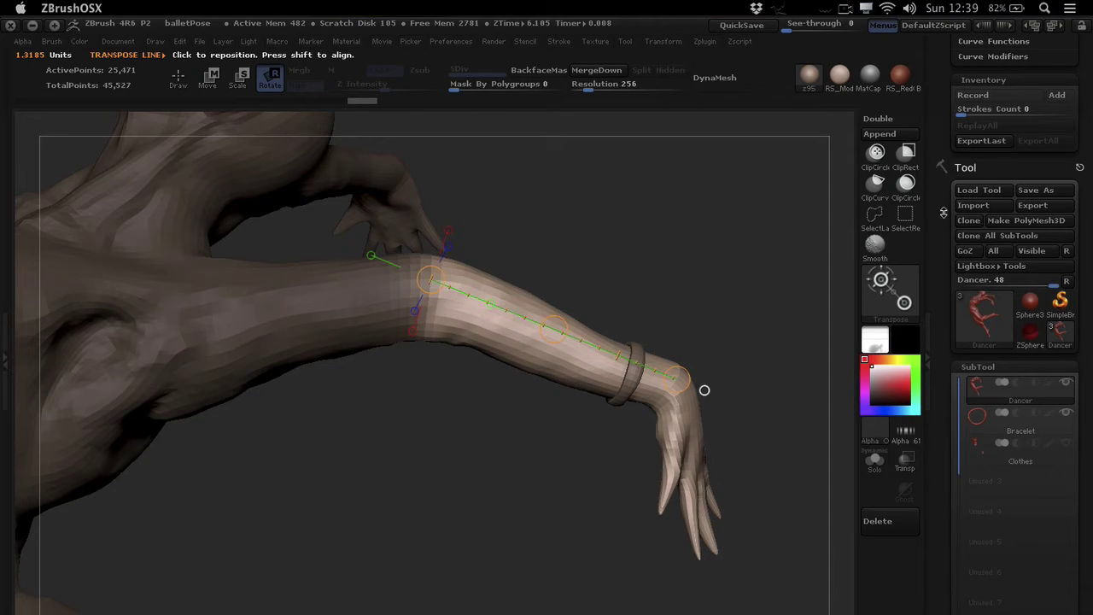
# Record a Transpose stroke that rotates the dancer's forearm downward about the elbow.
pyautogui.moveTo(944, 213); pyautogui.dragTo(946, 299)
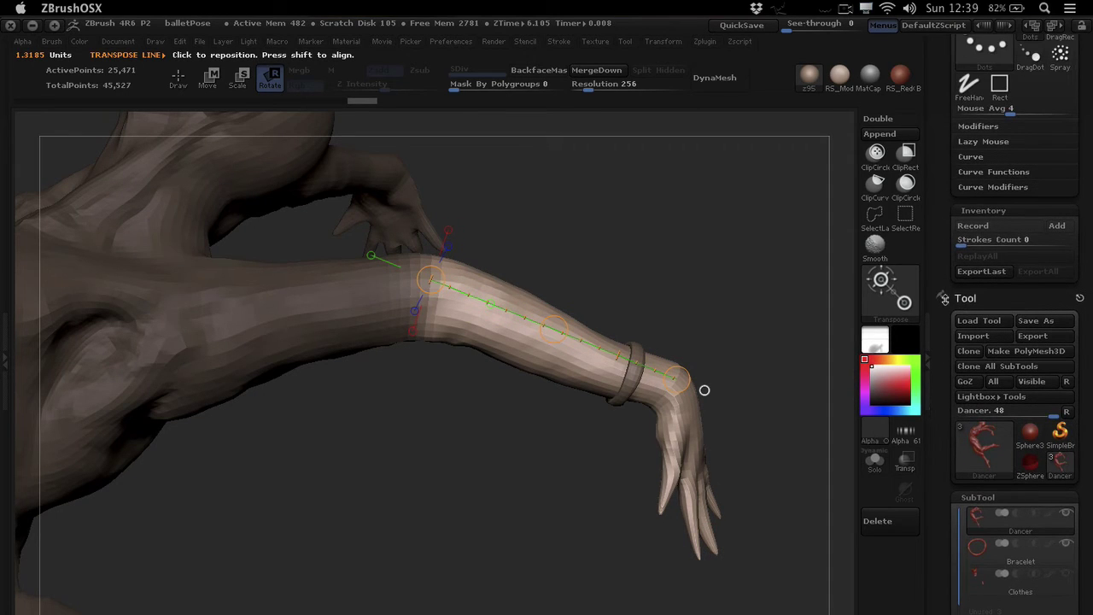
pyautogui.click(983, 227)
pyautogui.moveTo(677, 381)
pyautogui.mouseDown()
pyautogui.moveTo(495, 510)
pyautogui.moveTo(535, 493)
pyautogui.mouseUp()
pyautogui.click(974, 226)
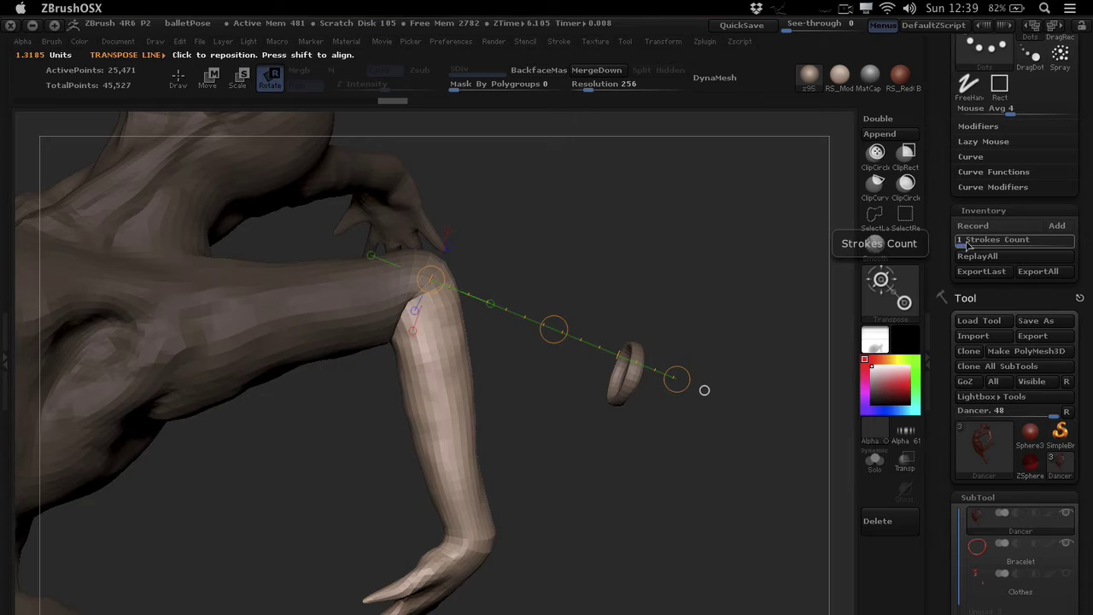
# Make Bracelet the active subtool and replay all recorded strokes on it.
pyautogui.click(620, 386)
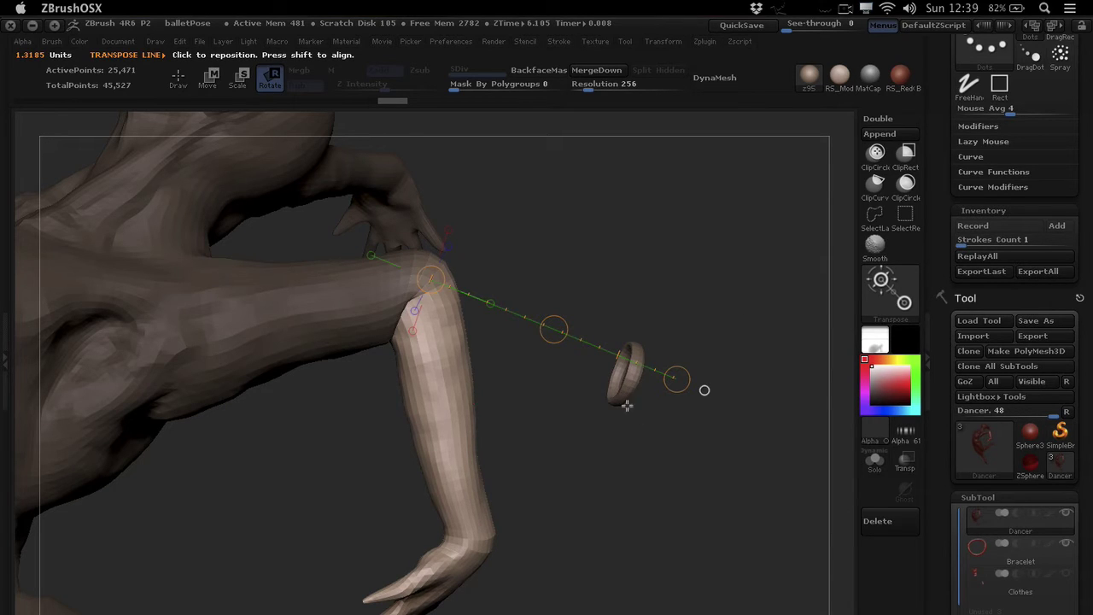
pyautogui.keyDown('alt'); pyautogui.click(631, 388); pyautogui.keyUp('alt')
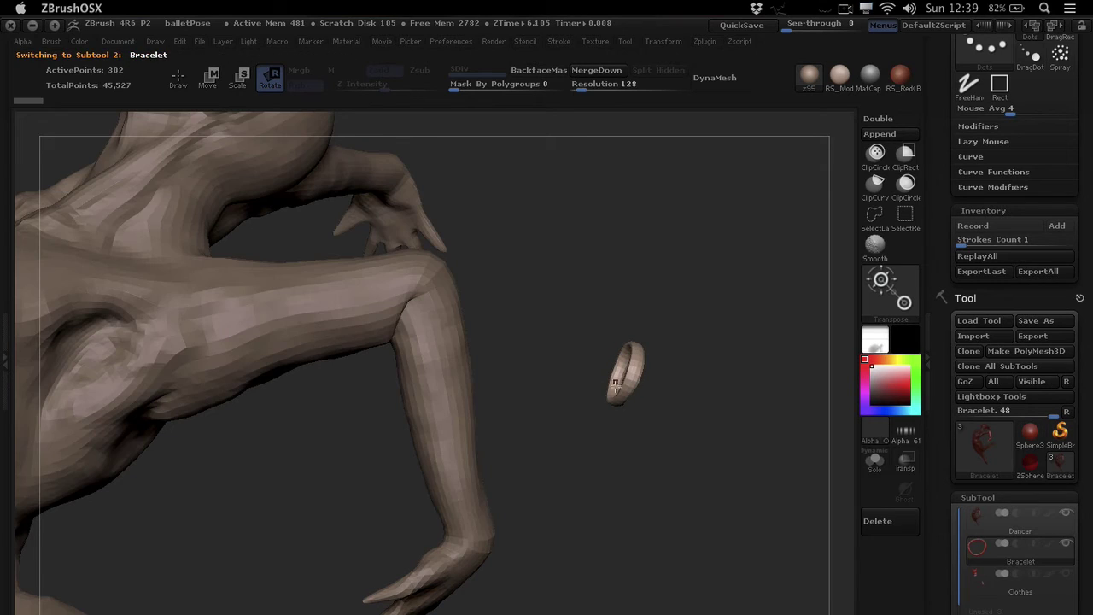
pyautogui.click(977, 255)
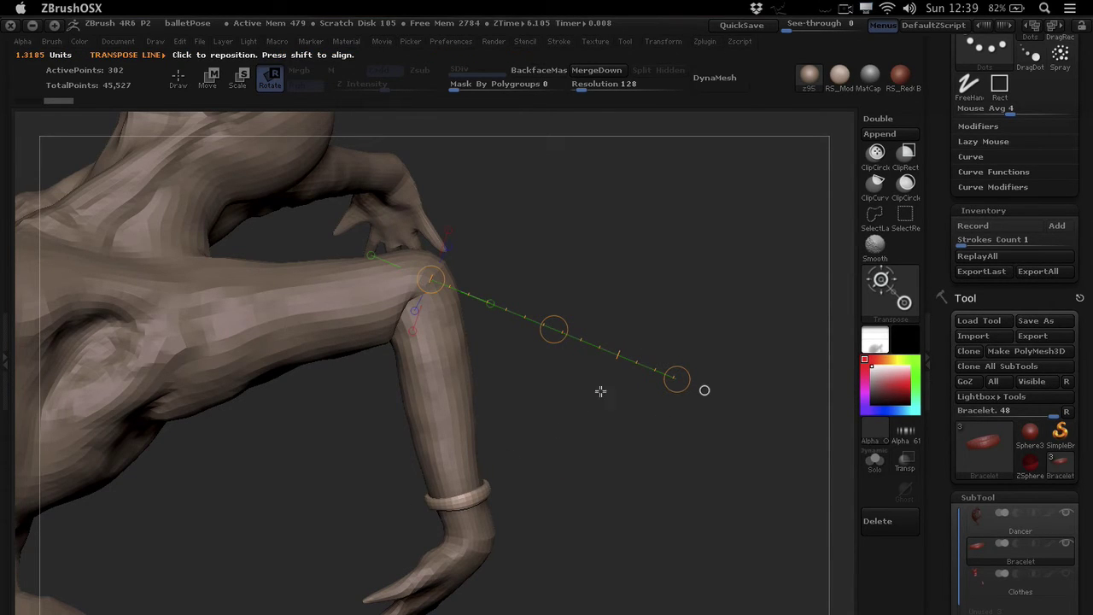
# Undo the replayed rotation on the bracelet and the dancer's forearm rotation, then clear the dancer's mask.
pyautogui.hotkey('ctrl', 'z')
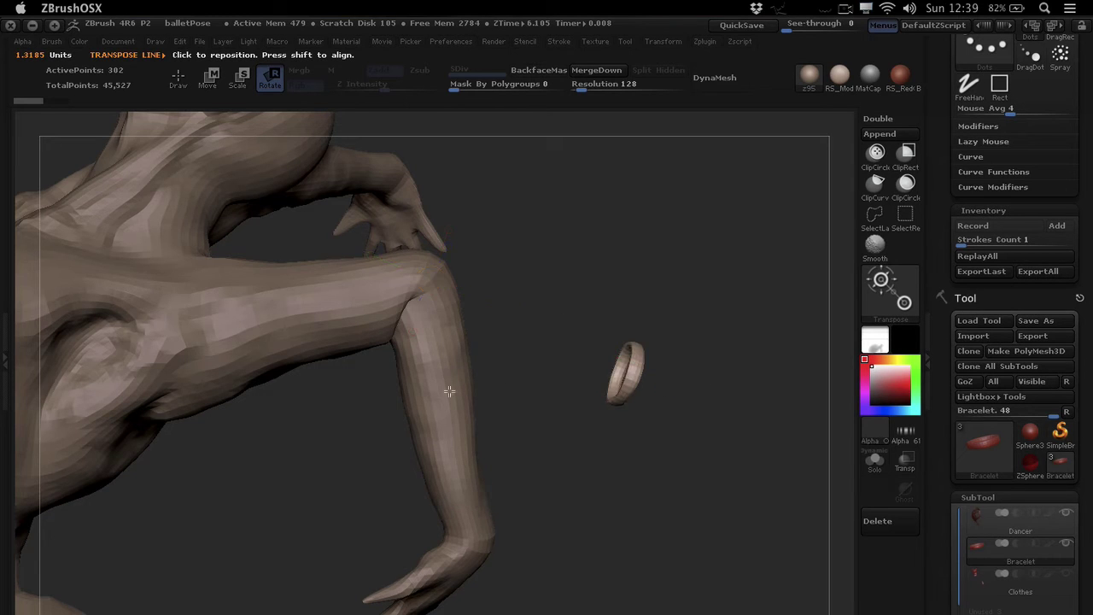
pyautogui.keyDown('alt'); pyautogui.click(466, 387); pyautogui.keyUp('alt')
pyautogui.hotkey('ctrl', 'z')
pyautogui.keyDown('alt'); pyautogui.moveTo(572, 410); pyautogui.dragTo(552, 390); pyautogui.keyUp('alt')
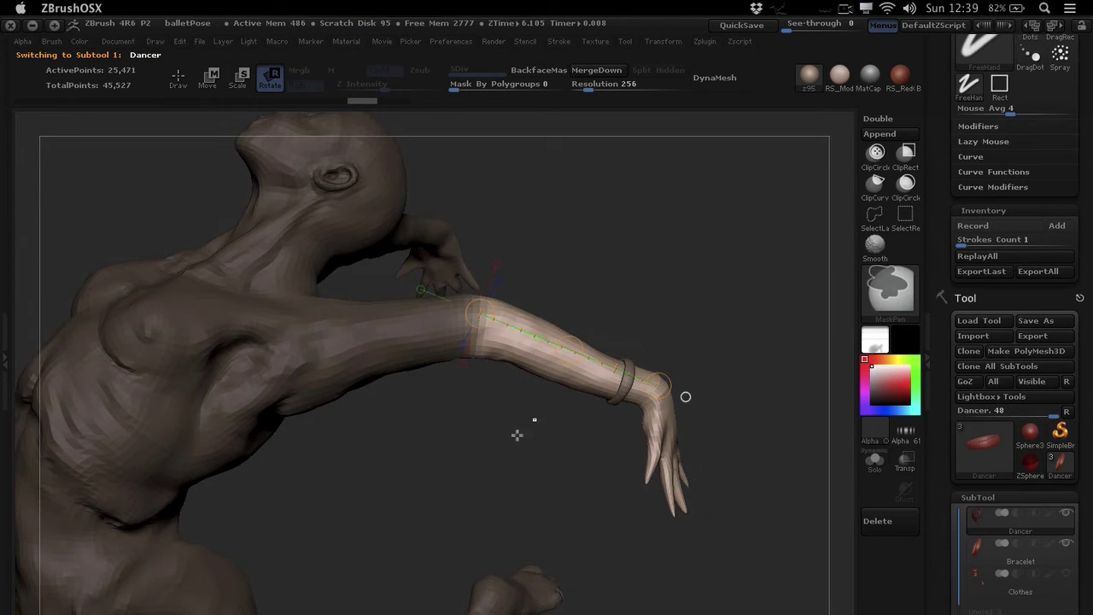
pyautogui.keyDown('ctrl'); pyautogui.moveTo(518, 435); pyautogui.dragTo(517, 371); pyautogui.keyUp('ctrl')
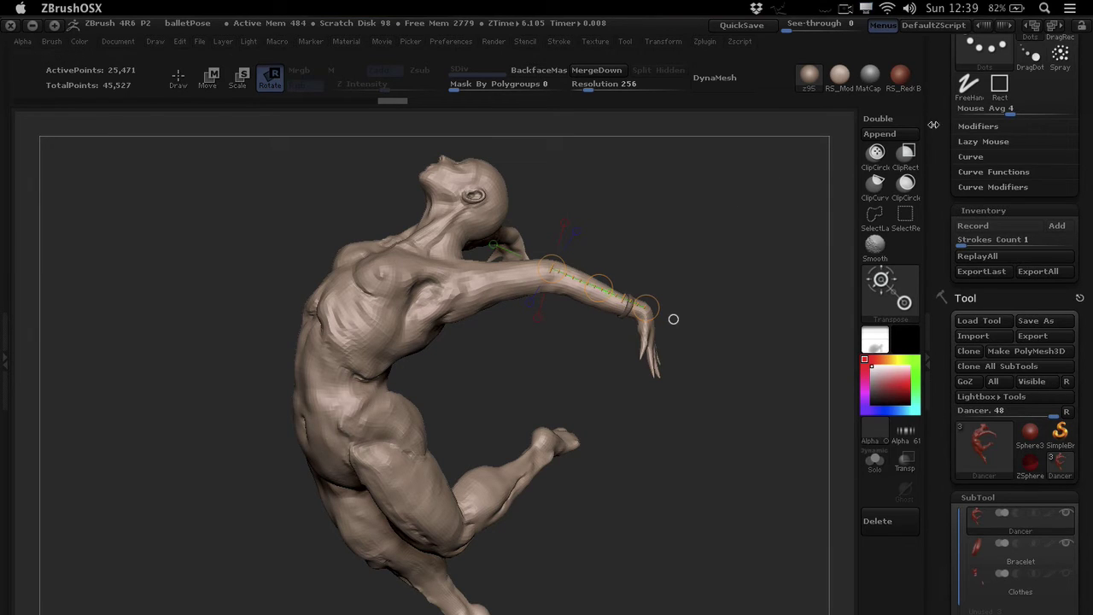
# Replace the docked Stroke palette with the Zplugin palette and expand its Transpose Master options.
pyautogui.moveTo(937, 123); pyautogui.dragTo(943, 178)
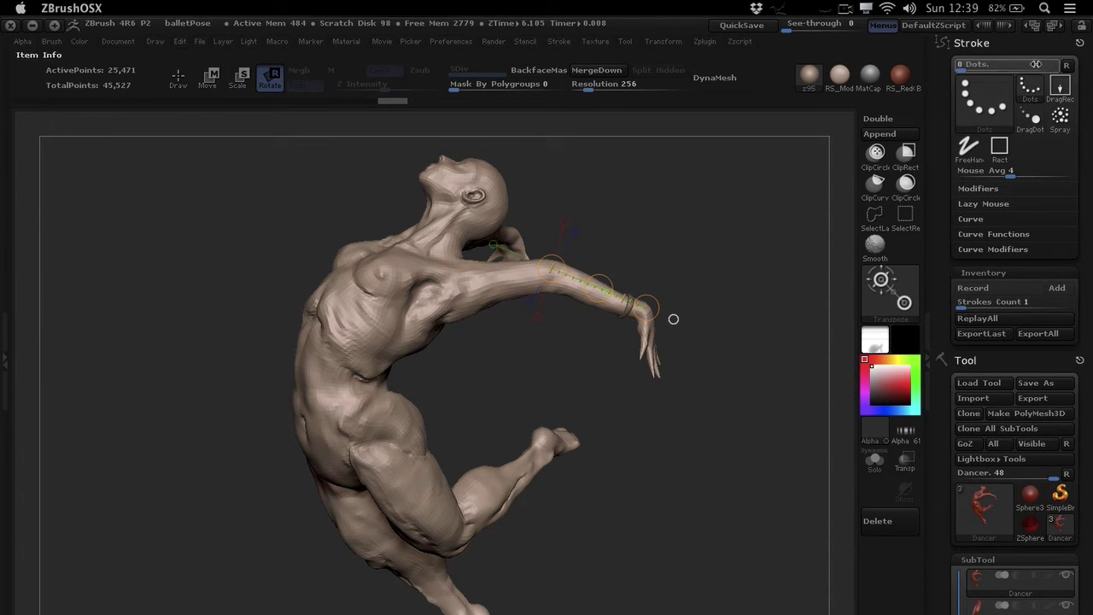
pyautogui.click(1079, 42)
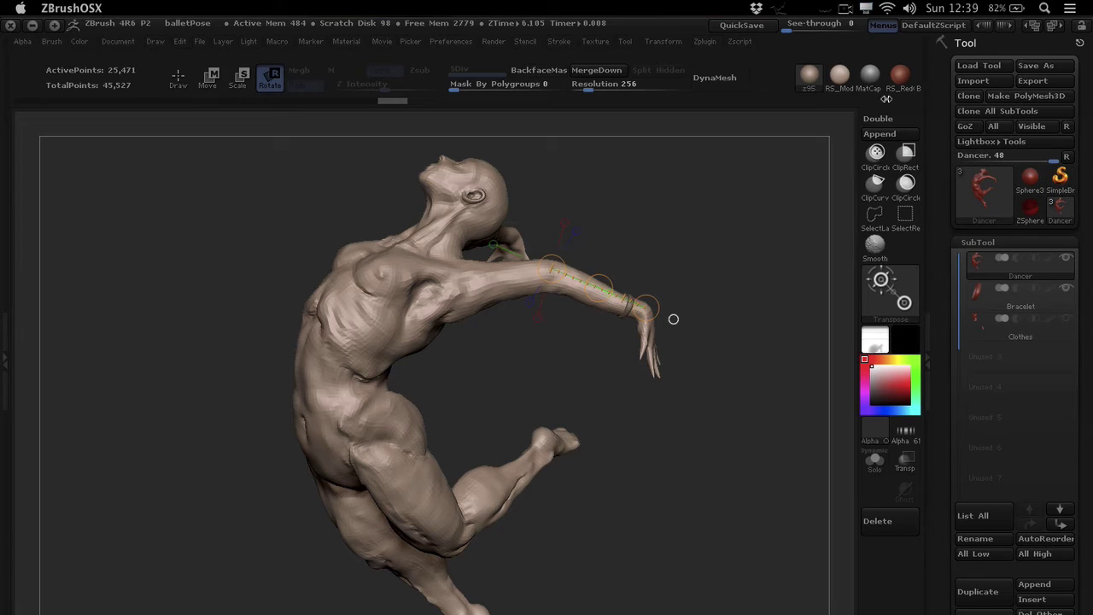
pyautogui.click(722, 45)
pyautogui.click(702, 54)
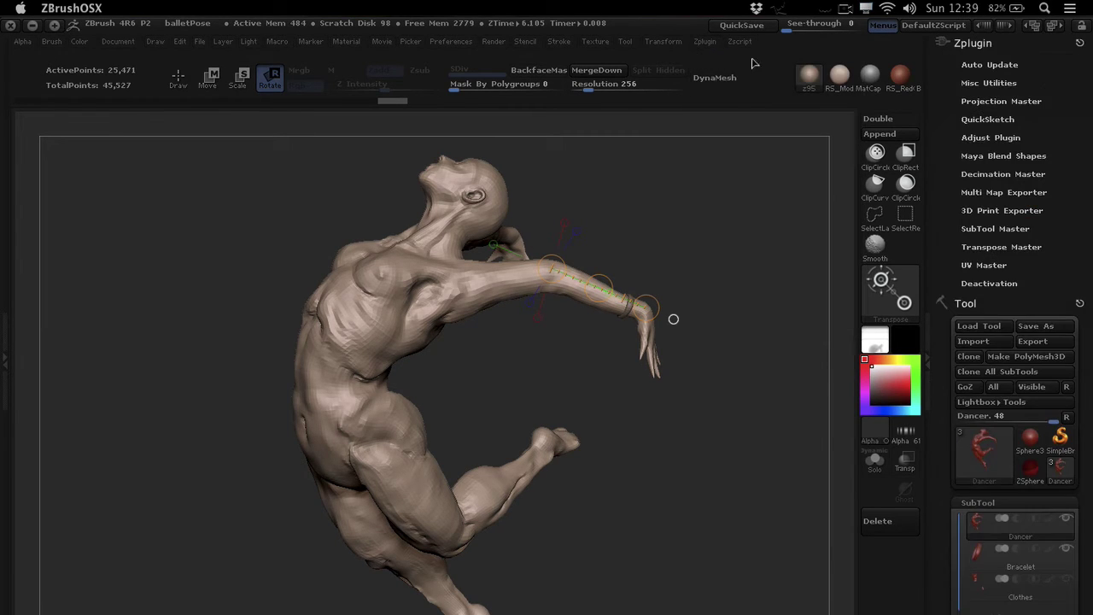
pyautogui.moveTo(944, 245); pyautogui.dragTo(940, 177)
pyautogui.click(979, 234)
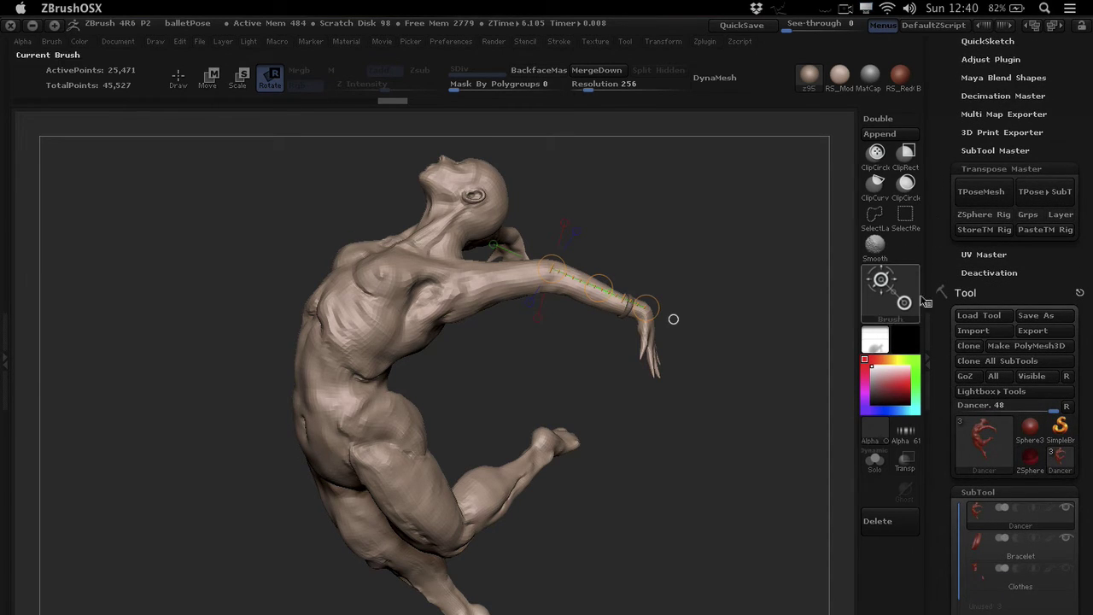
# Show the Clothes subtool and hide the Bracelet subtool.
pyautogui.click(928, 361)
pyautogui.click(1088, 363)
pyautogui.scroll(-3, 967, 465)
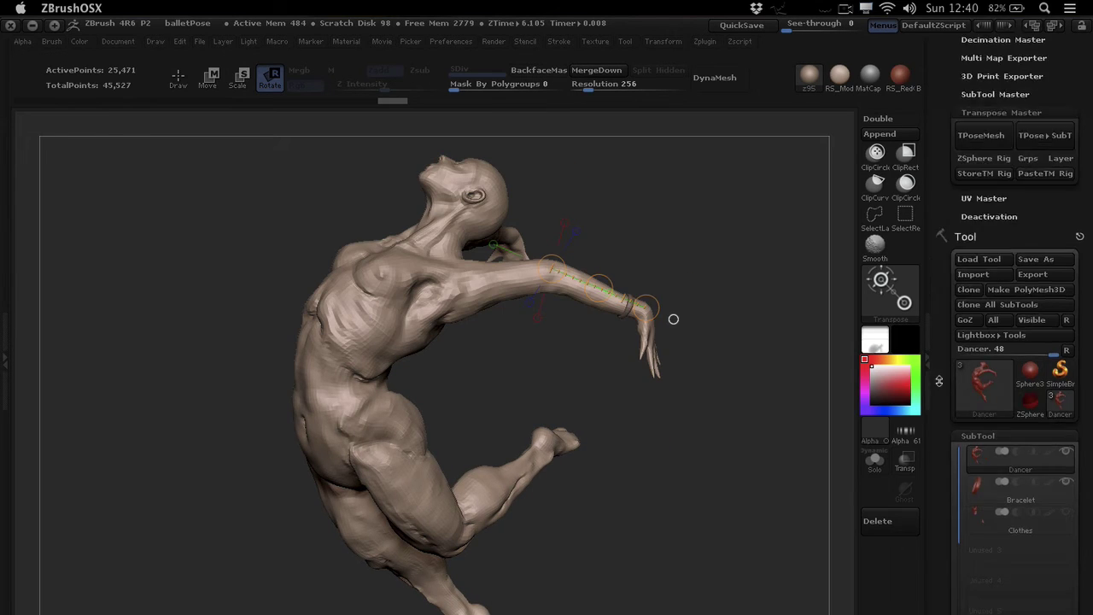
pyautogui.click(1067, 476)
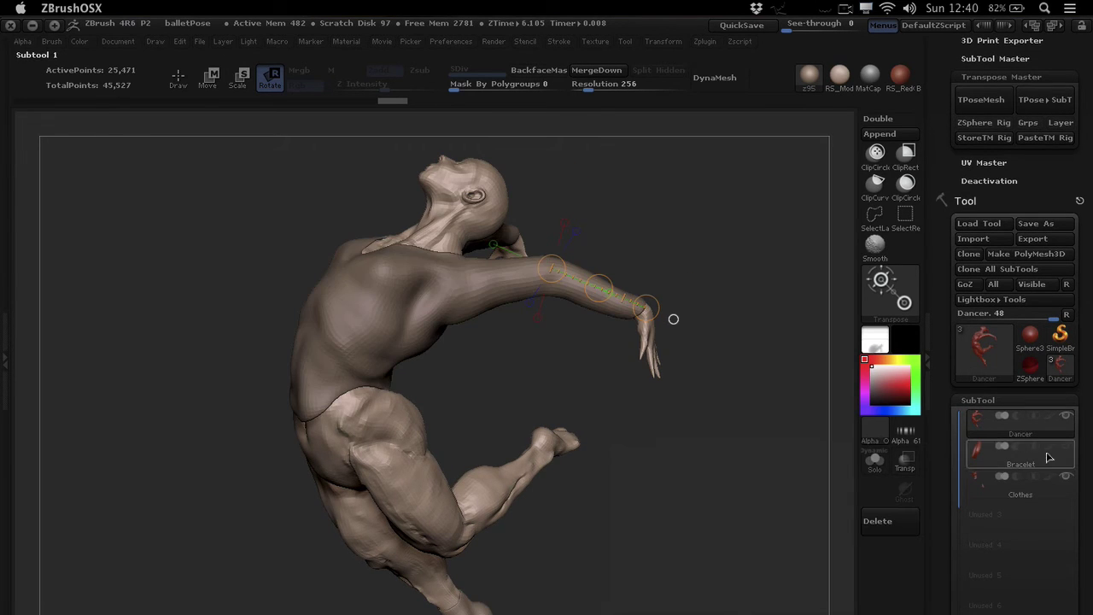
# Create a Transpose Master posing mesh (TPoseMesh) that combines the visible Dancer and Clothes subtools.
pyautogui.moveTo(632, 244); pyautogui.dragTo(647, 268)
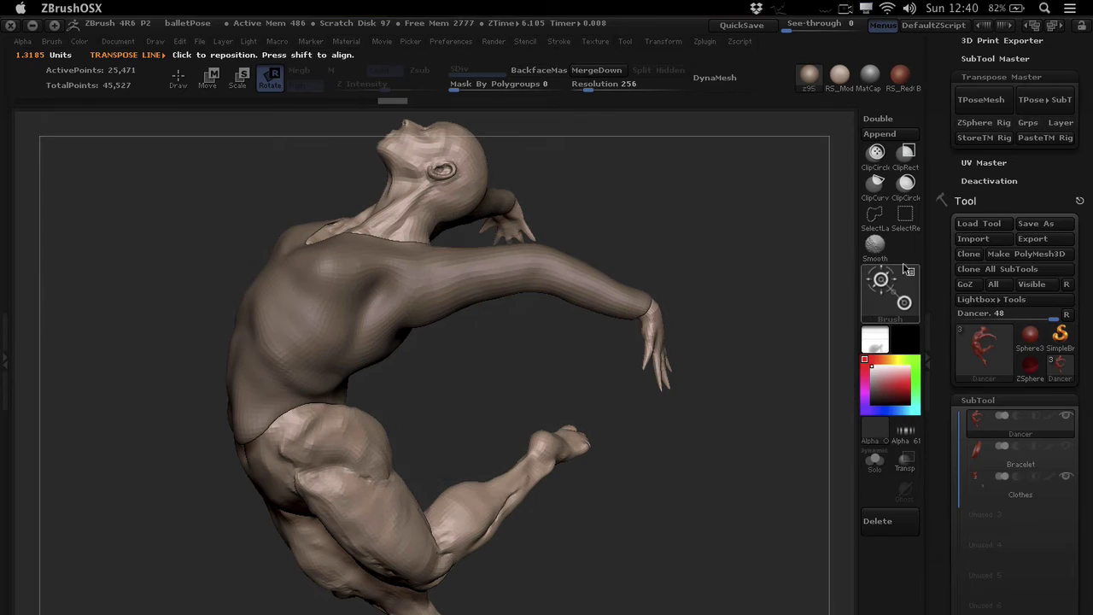
pyautogui.scroll(3, 953, 226)
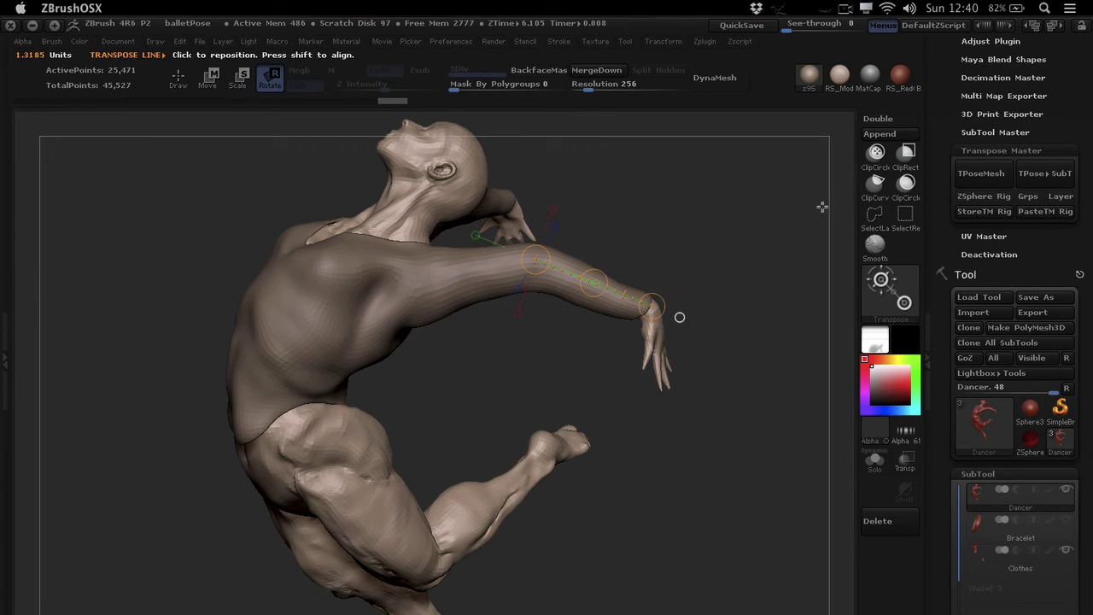
pyautogui.moveTo(700, 237); pyautogui.dragTo(741, 220)
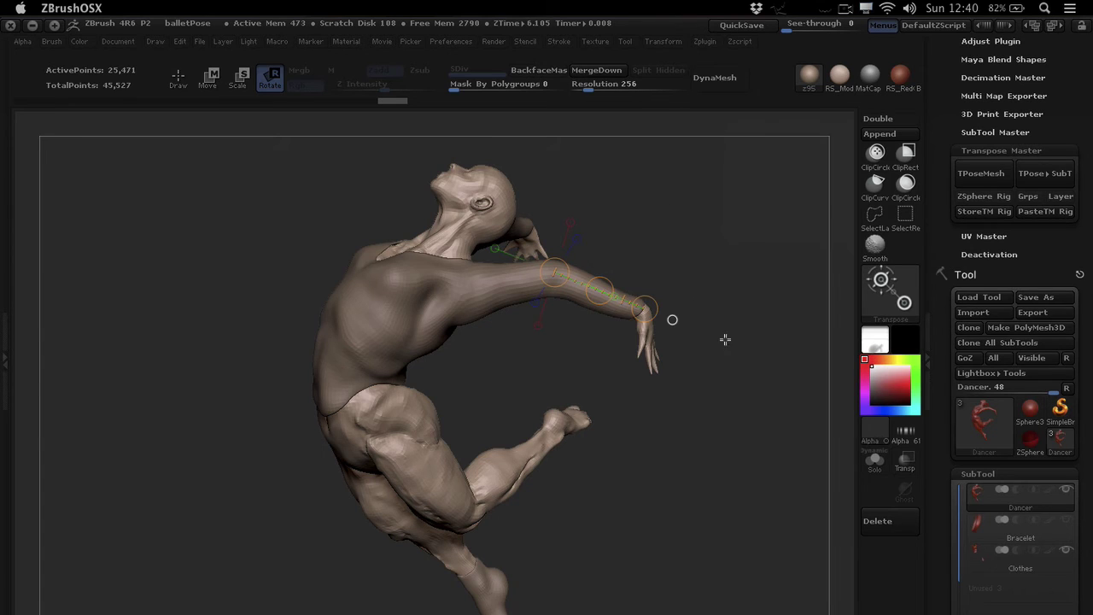
pyautogui.moveTo(705, 329); pyautogui.dragTo(646, 261)
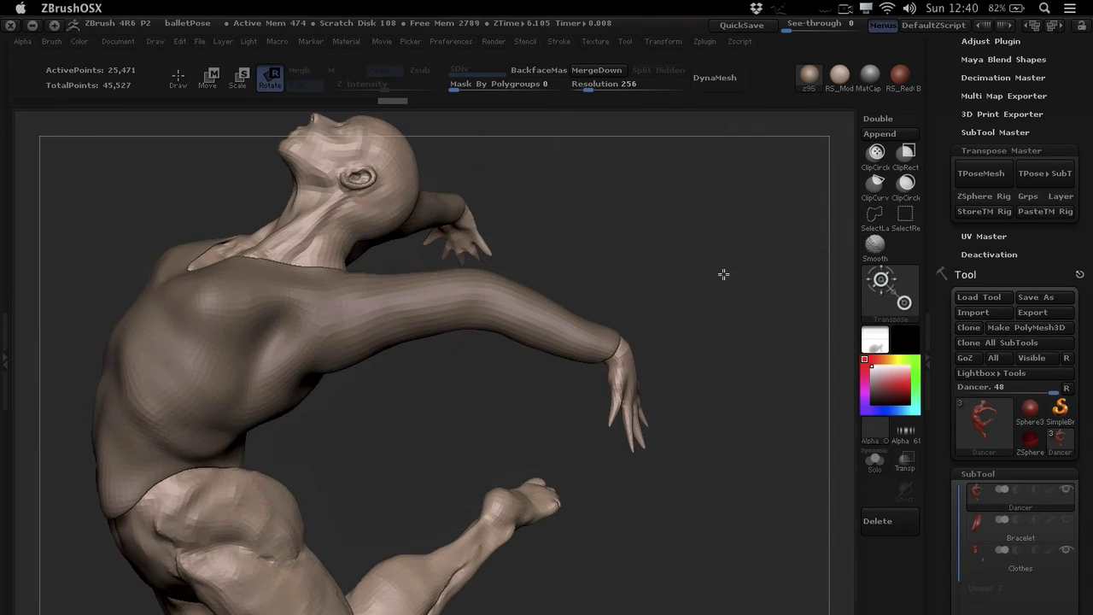
pyautogui.click(981, 175)
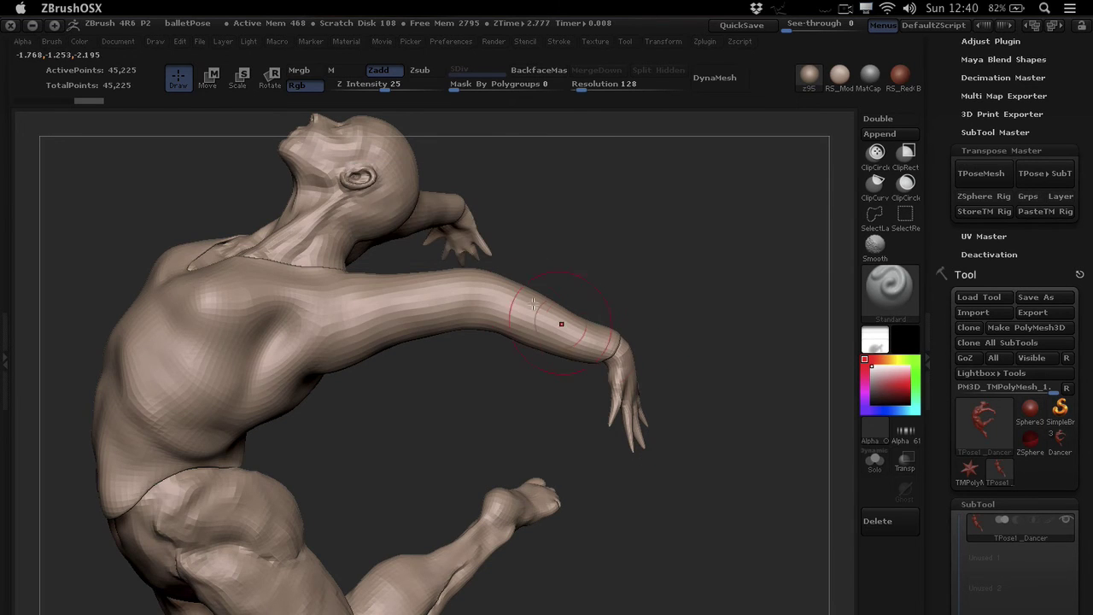
# In Rotate mode, mask the near arm from the elbow to the fingertips and invert the mask to leave that forearm free.
pyautogui.moveTo(536, 274); pyautogui.dragTo(587, 291)
pyautogui.press('r')
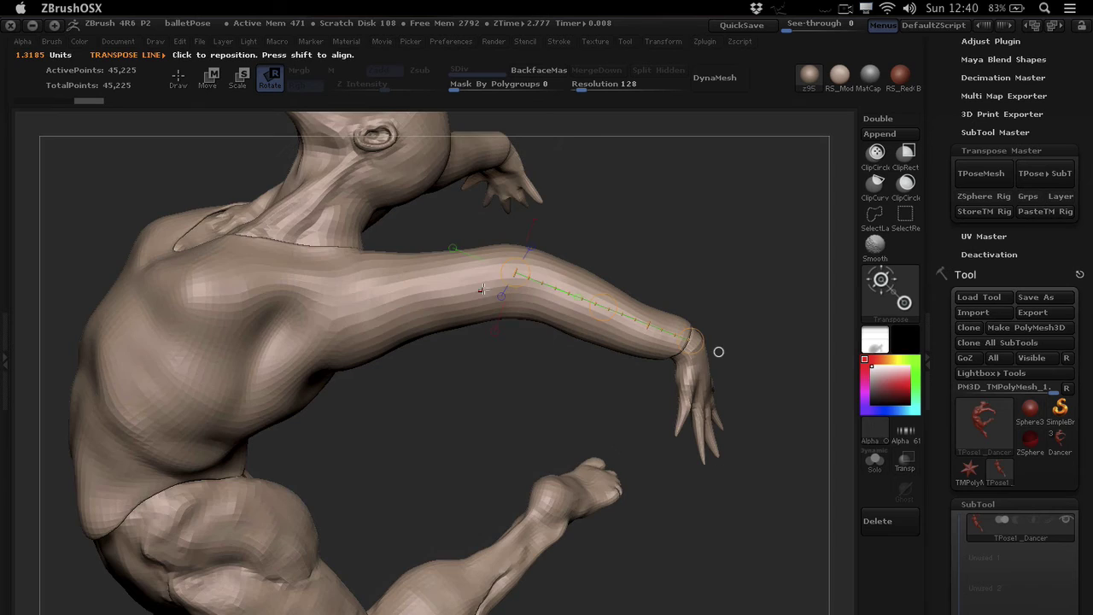
pyautogui.keyDown('ctrl'); pyautogui.moveTo(447, 293); pyautogui.dragTo(587, 299); pyautogui.keyUp('ctrl')
pyautogui.keyDown('ctrl'); pyautogui.click(714, 247); pyautogui.keyUp('ctrl')
pyautogui.moveTo(714, 248); pyautogui.dragTo(626, 282)
pyautogui.moveTo(556, 287); pyautogui.dragTo(584, 269)
pyautogui.keyDown('ctrl'); pyautogui.moveTo(436, 232); pyautogui.dragTo(700, 484); pyautogui.keyUp('ctrl')
pyautogui.moveTo(559, 461); pyautogui.dragTo(559, 431)
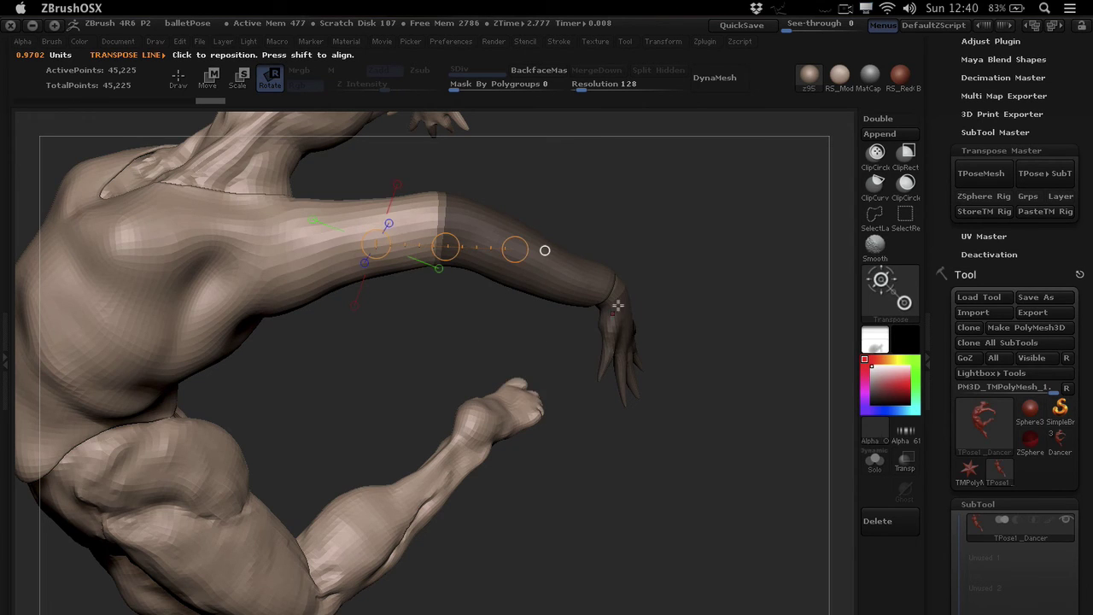
pyautogui.moveTo(583, 363); pyautogui.dragTo(558, 298)
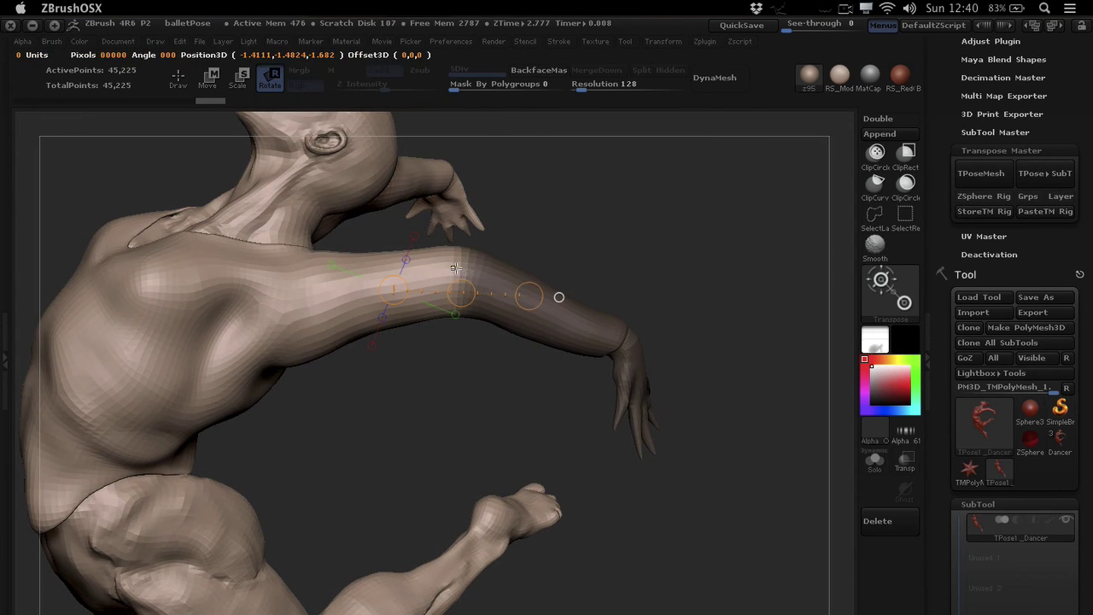
pyautogui.keyDown('ctrl'); pyautogui.click(564, 261); pyautogui.keyUp('ctrl')
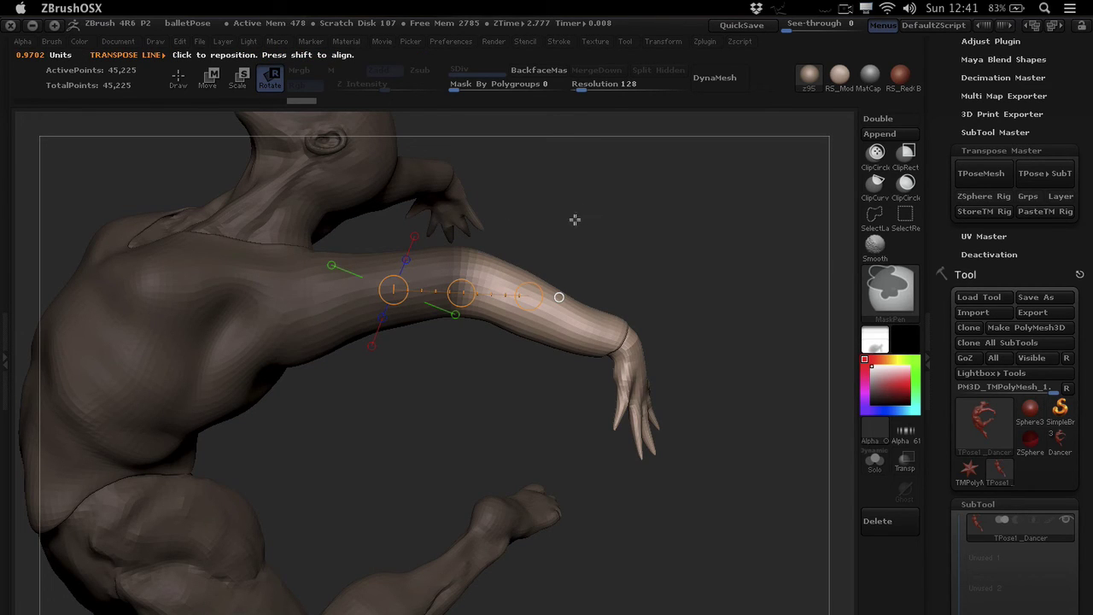
# Rotate the forearm downward about the elbow, using a transpose line about 1.41 units long from elbow to wrist, and clear the mask.
pyautogui.moveTo(558, 236); pyautogui.dragTo(553, 256)
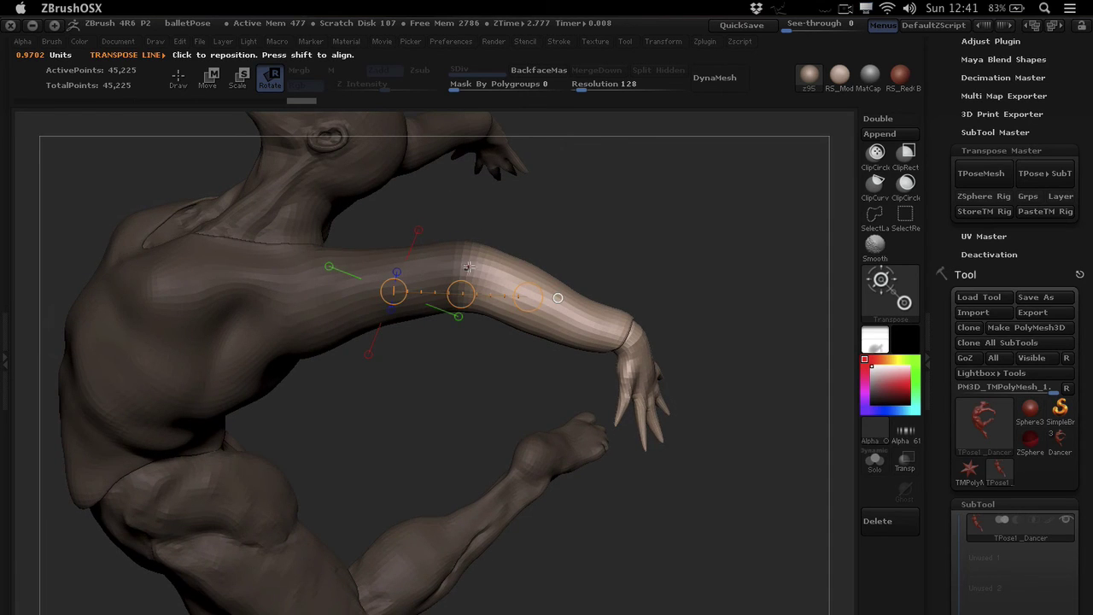
pyautogui.moveTo(461, 263); pyautogui.dragTo(640, 336)
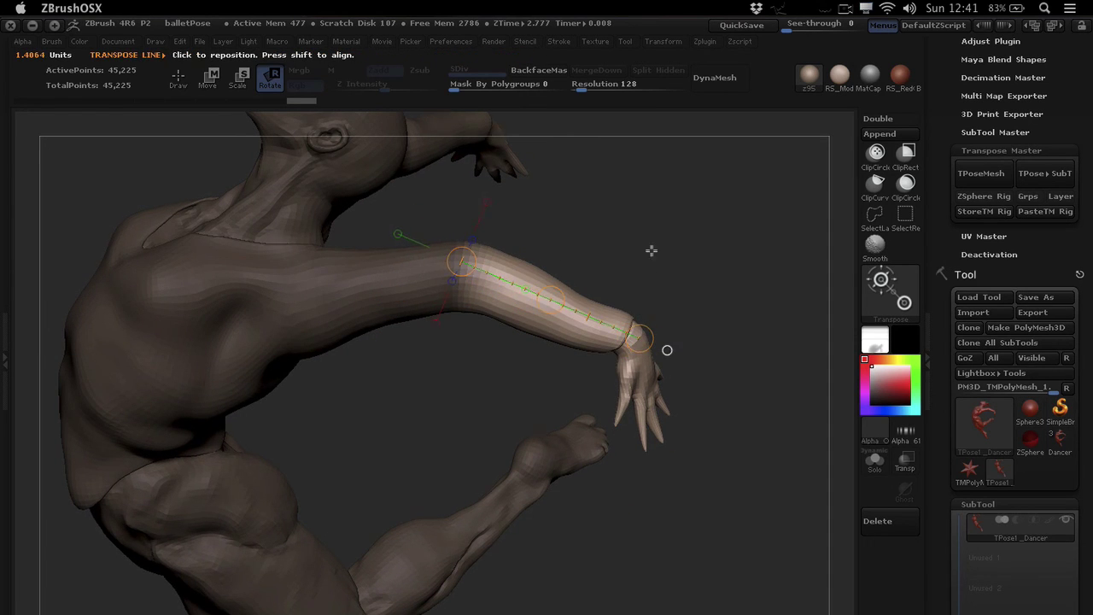
pyautogui.moveTo(652, 251); pyautogui.dragTo(658, 233)
pyautogui.moveTo(644, 336); pyautogui.dragTo(517, 442)
pyautogui.keyDown('ctrl'); pyautogui.moveTo(696, 229); pyautogui.dragTo(640, 296); pyautogui.keyUp('ctrl')
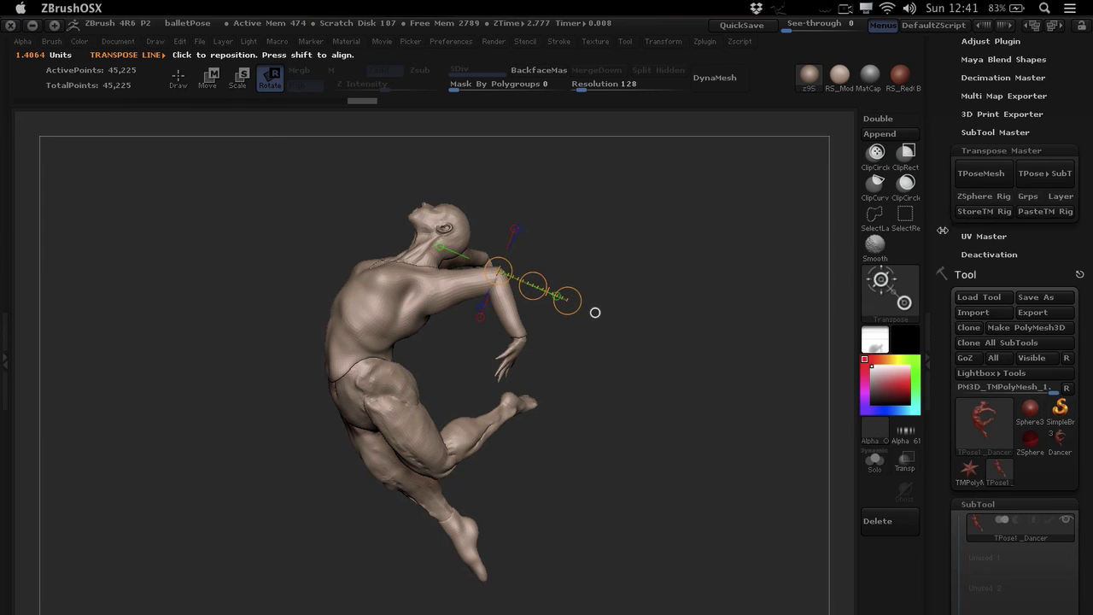
# Transfer the pose from the combined mesh back to the dancer's original subtools.
pyautogui.click(1045, 174)
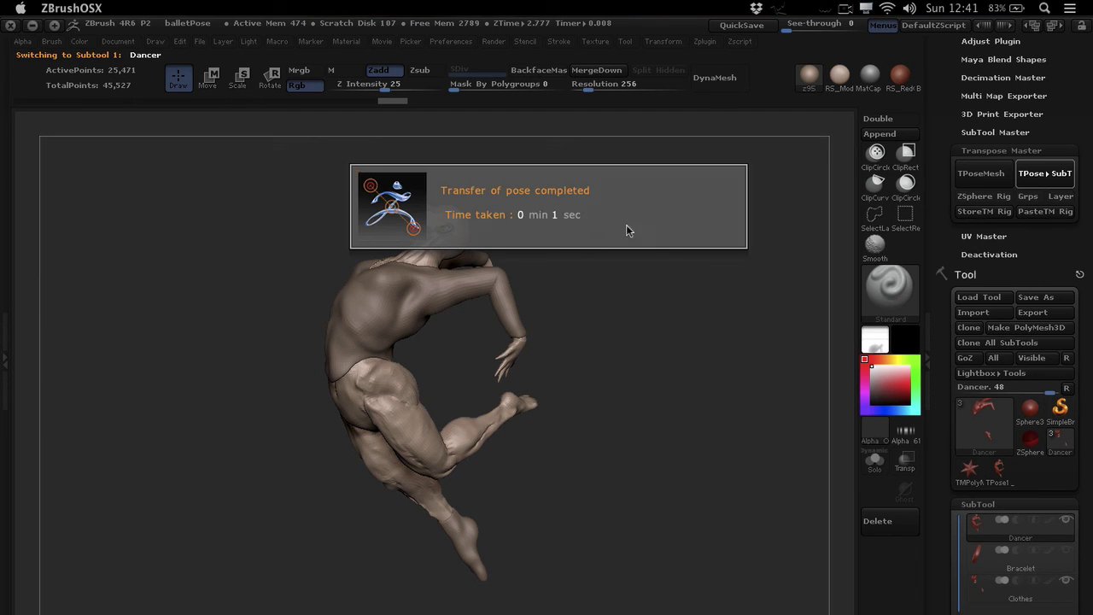
pyautogui.keyDown('ctrl'); pyautogui.moveTo(485, 293); pyautogui.dragTo(502, 297, button='right'); pyautogui.keyUp('ctrl')
pyautogui.keyDown('ctrl'); pyautogui.moveTo(448, 359); pyautogui.dragTo(516, 351, button='right'); pyautogui.keyUp('ctrl')
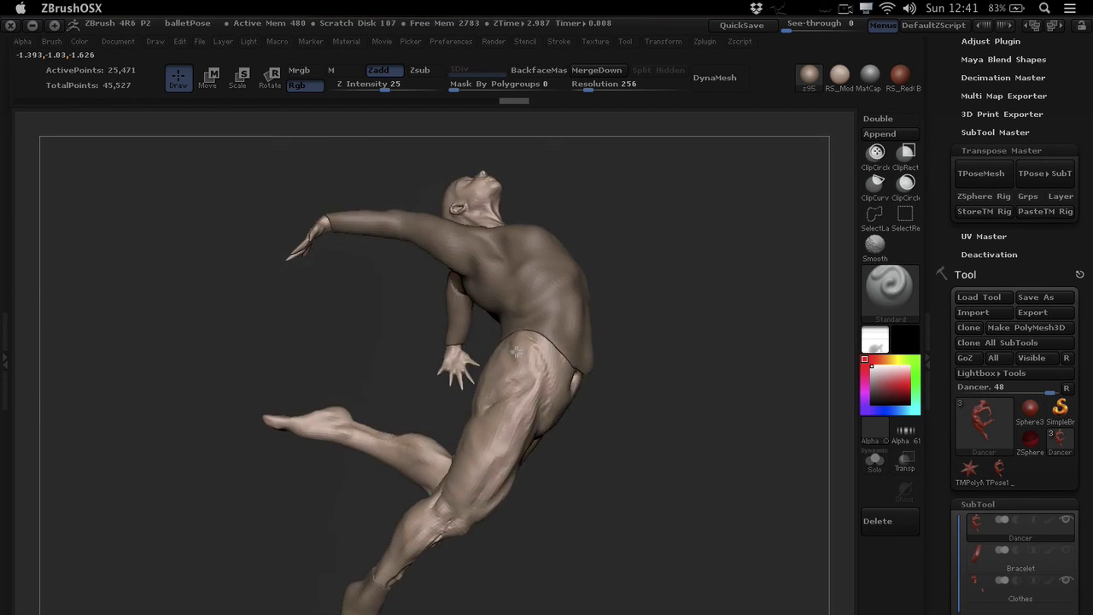
pyautogui.moveTo(516, 350)
pyautogui.mouseDown()
pyautogui.moveTo(317, 379)
pyautogui.moveTo(430, 373)
pyautogui.moveTo(448, 354)
pyautogui.mouseUp()
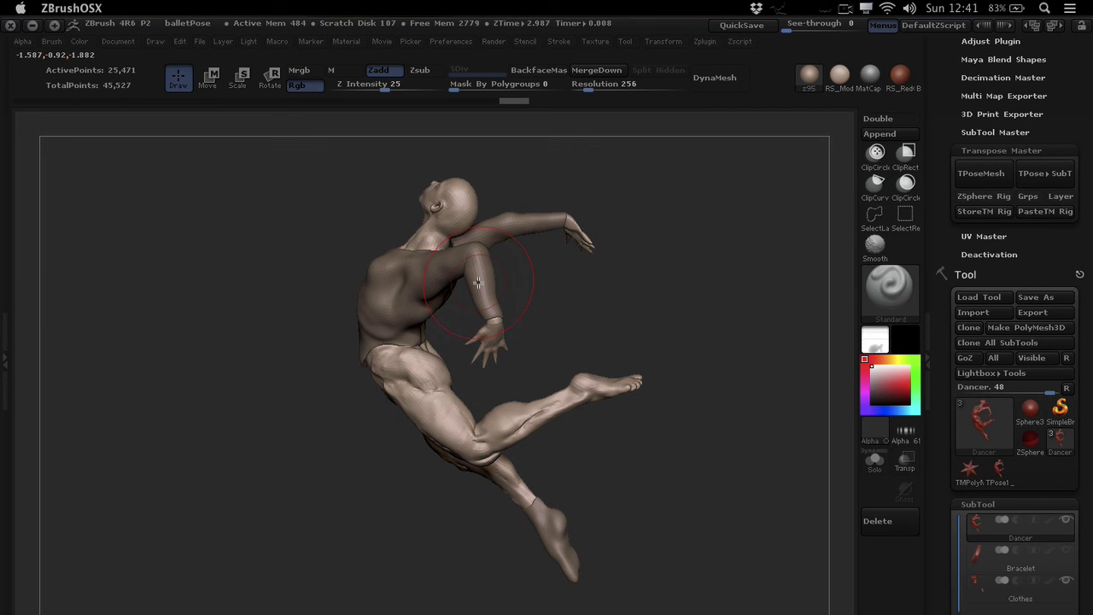